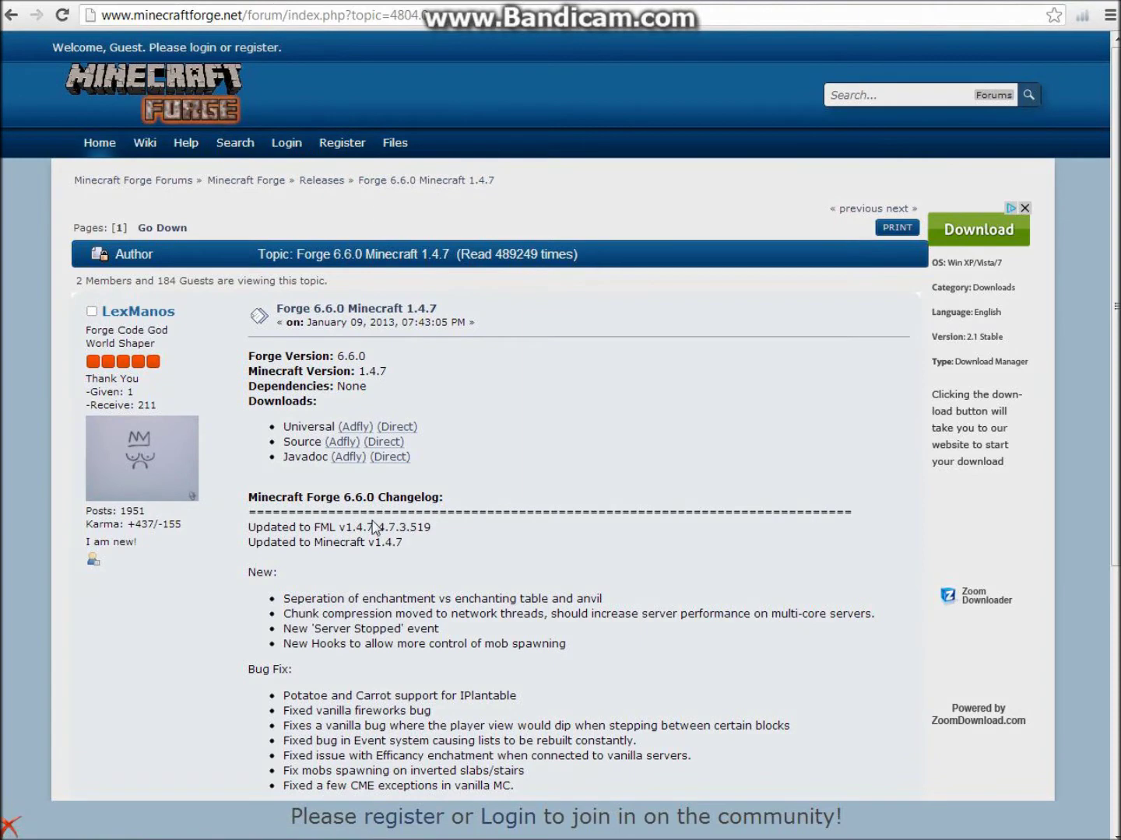
Switch to the Doggy Talents mod page and read through its description down to the download link and installation instructions.
click(392, 3)
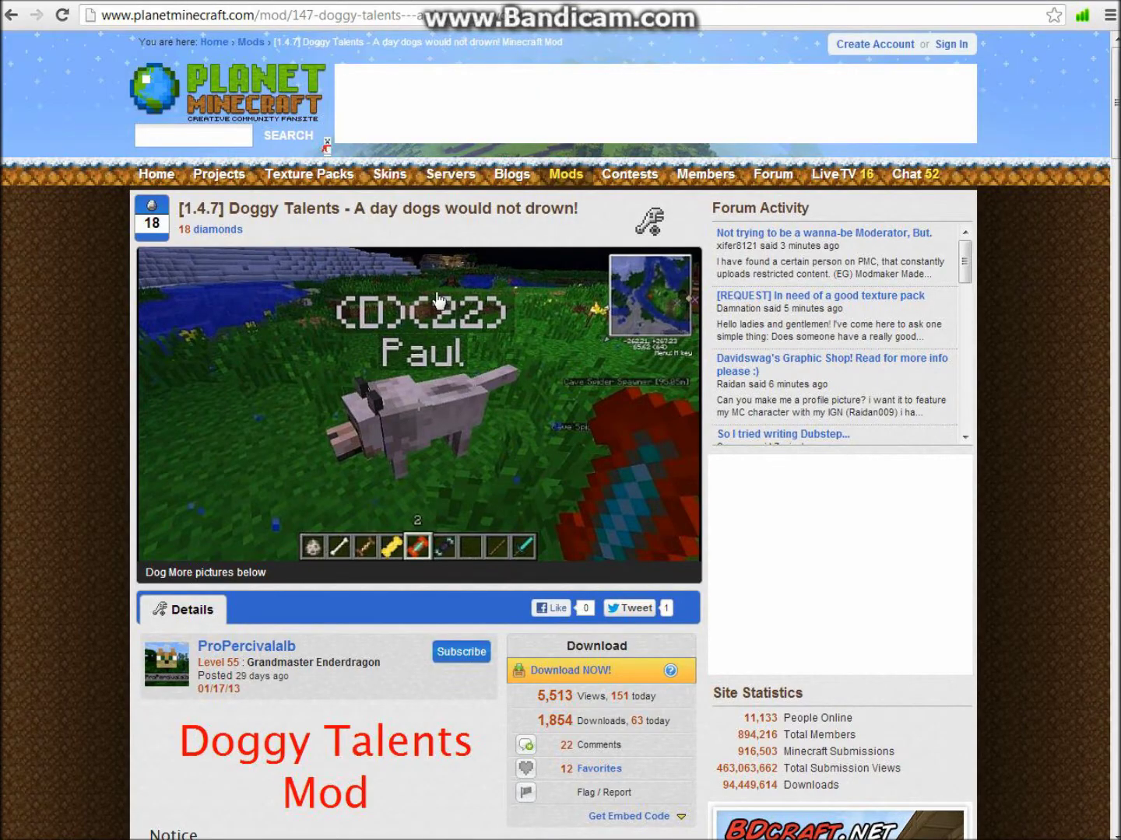
scroll(367, 513, down, 2)
scroll(364, 509, down, 2)
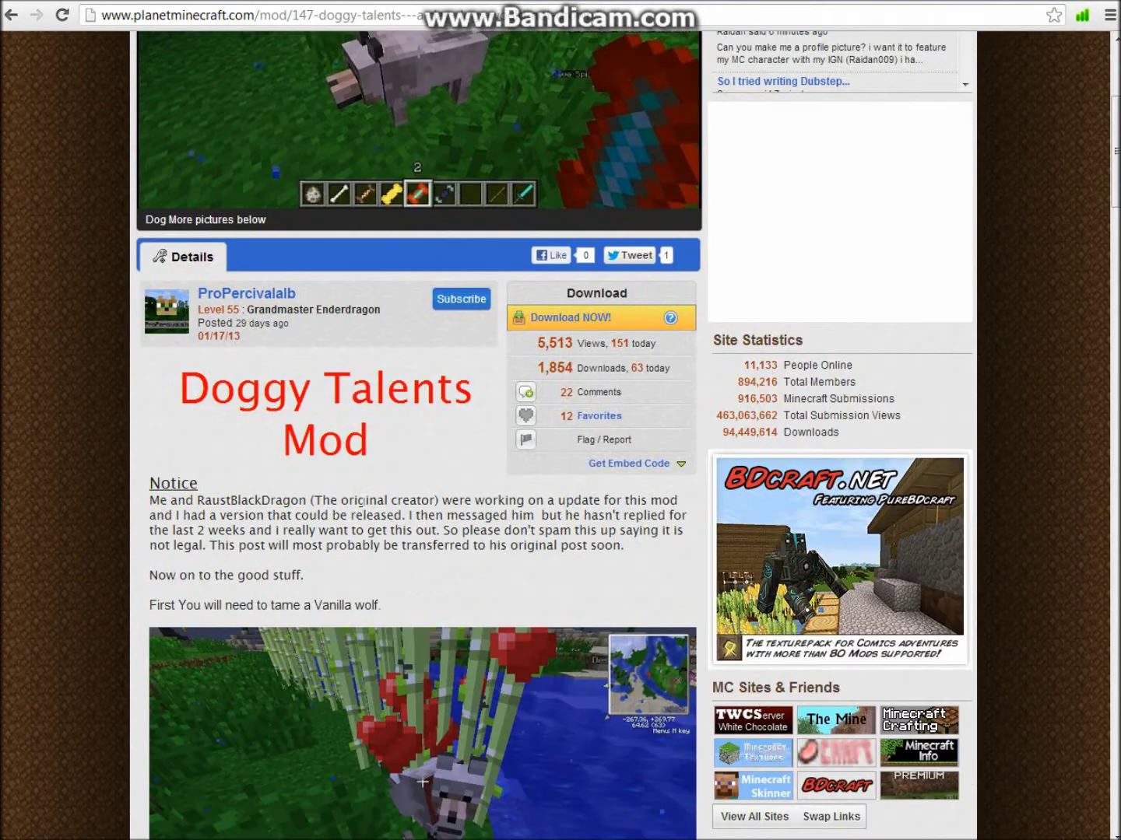
scroll(393, 583, down, 4)
scroll(369, 592, down, 1)
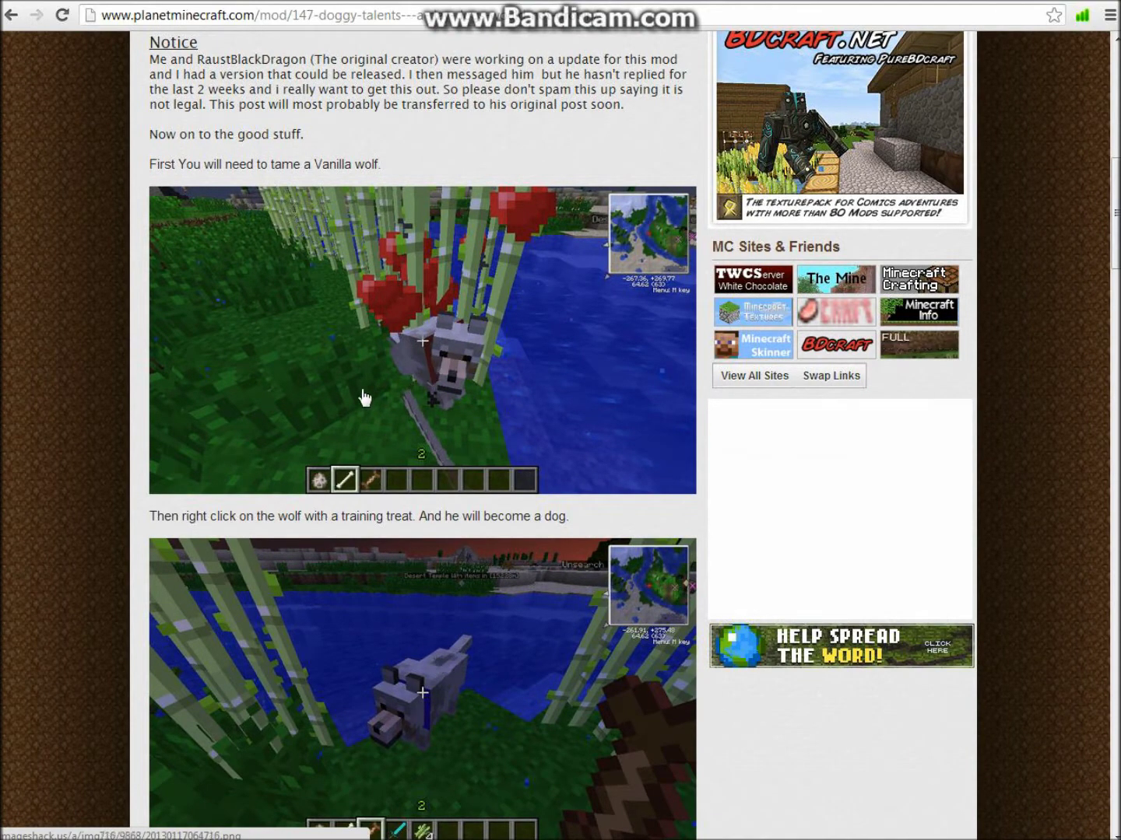
scroll(415, 605, down, 2)
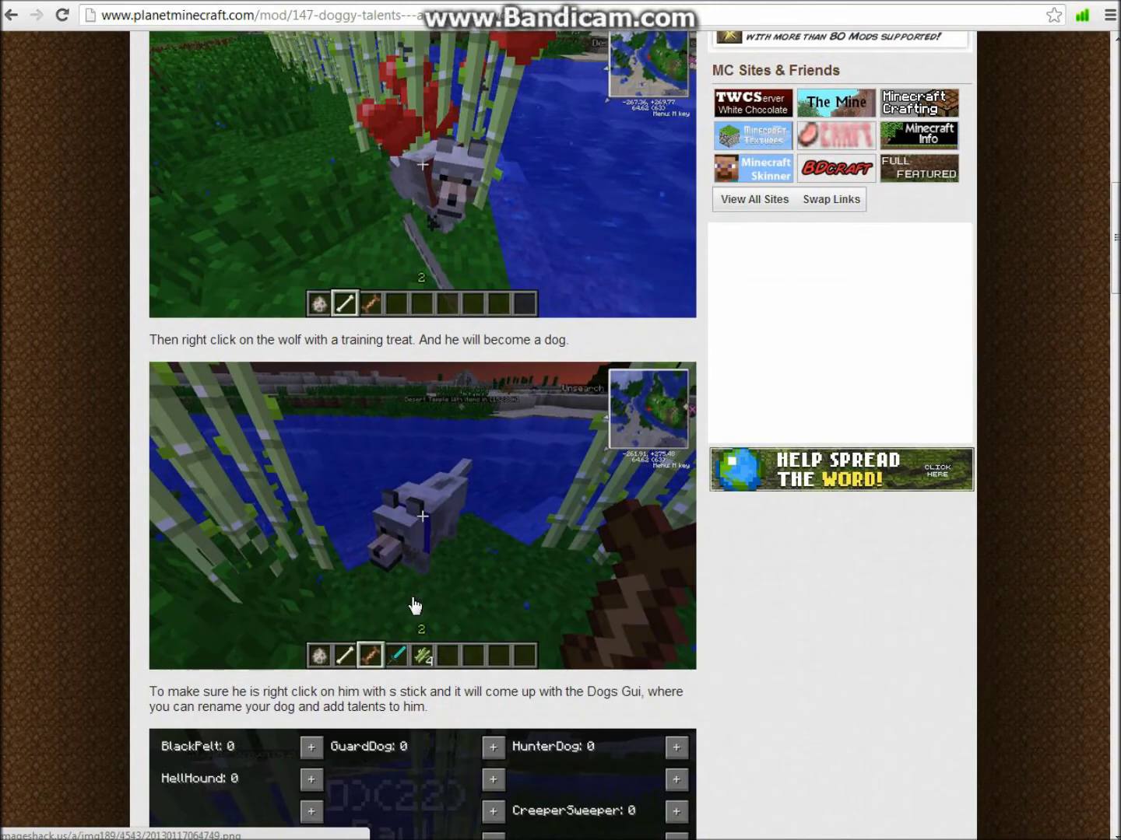
scroll(446, 533, down, 2)
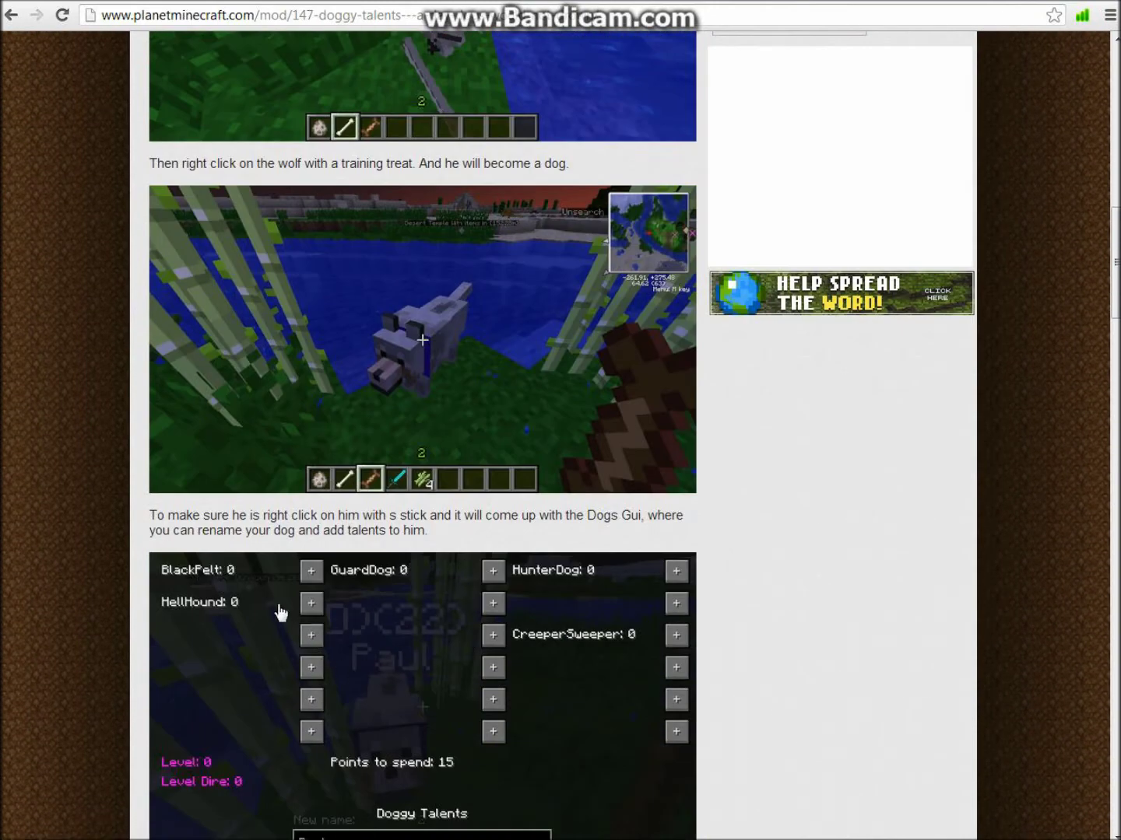
scroll(472, 665, down, 6)
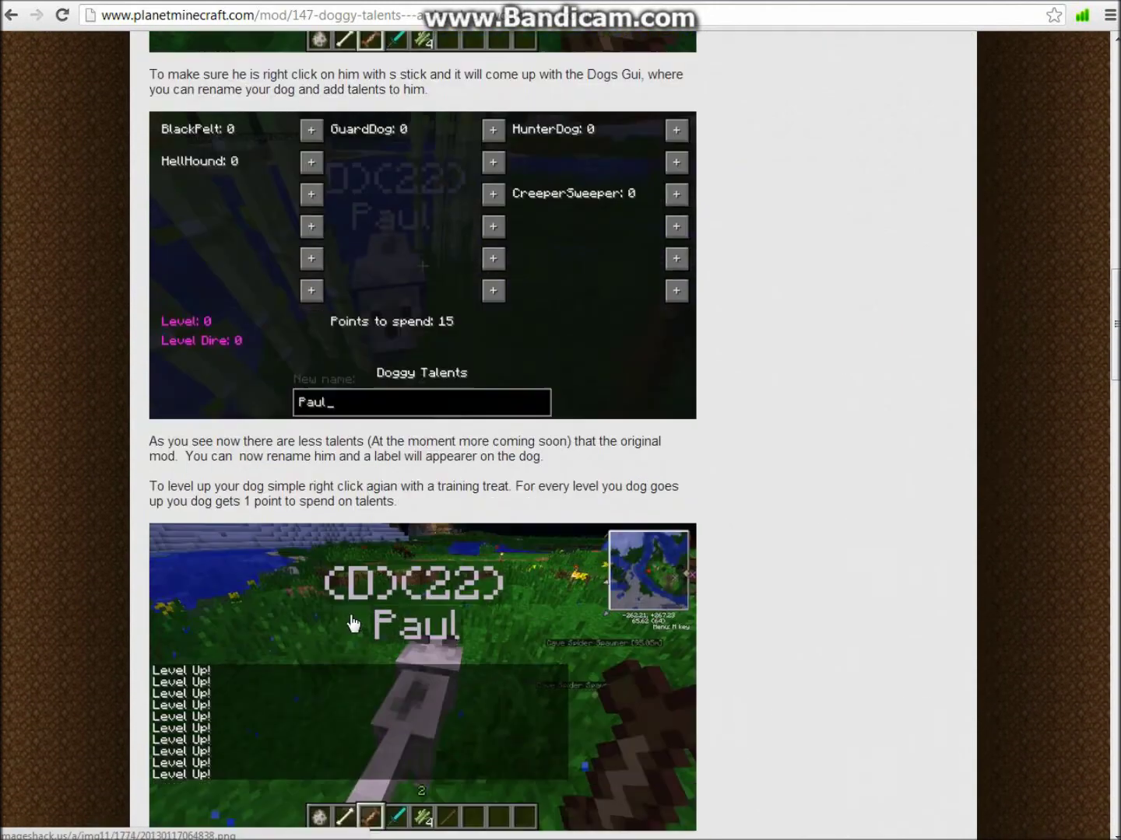
scroll(544, 620, down, 8)
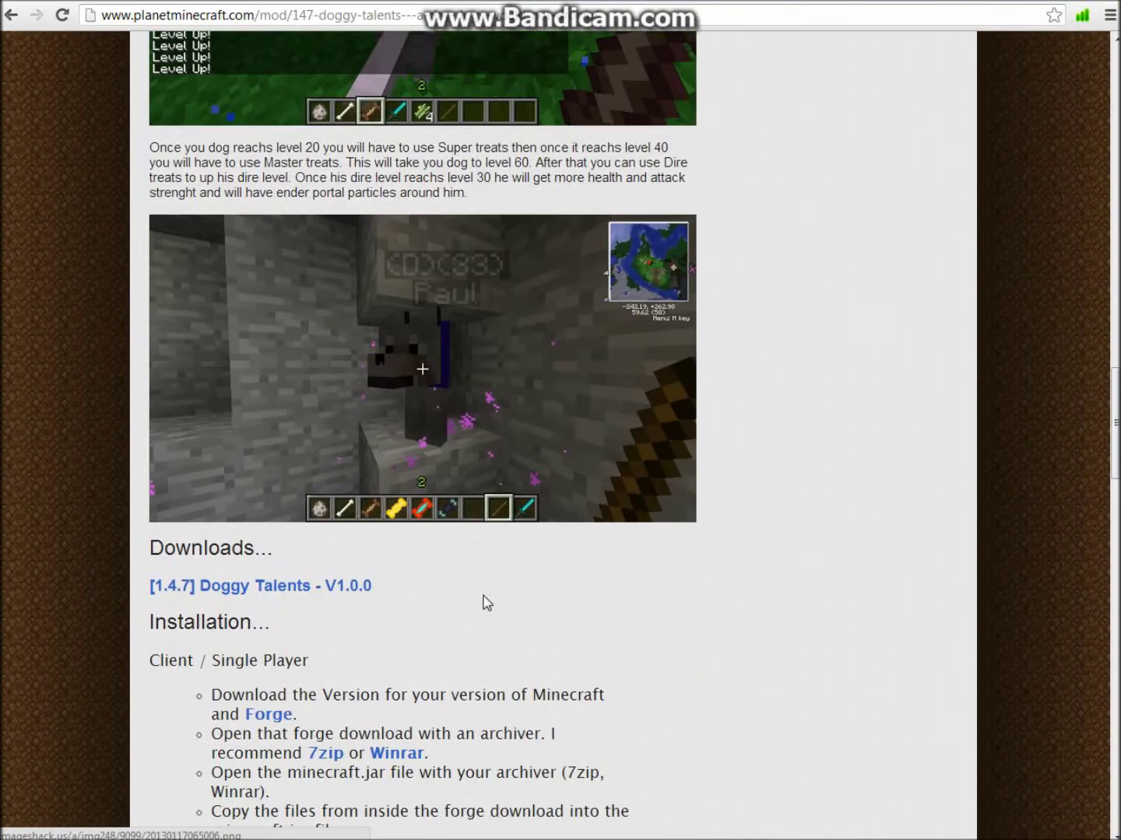
scroll(483, 601, down, 1)
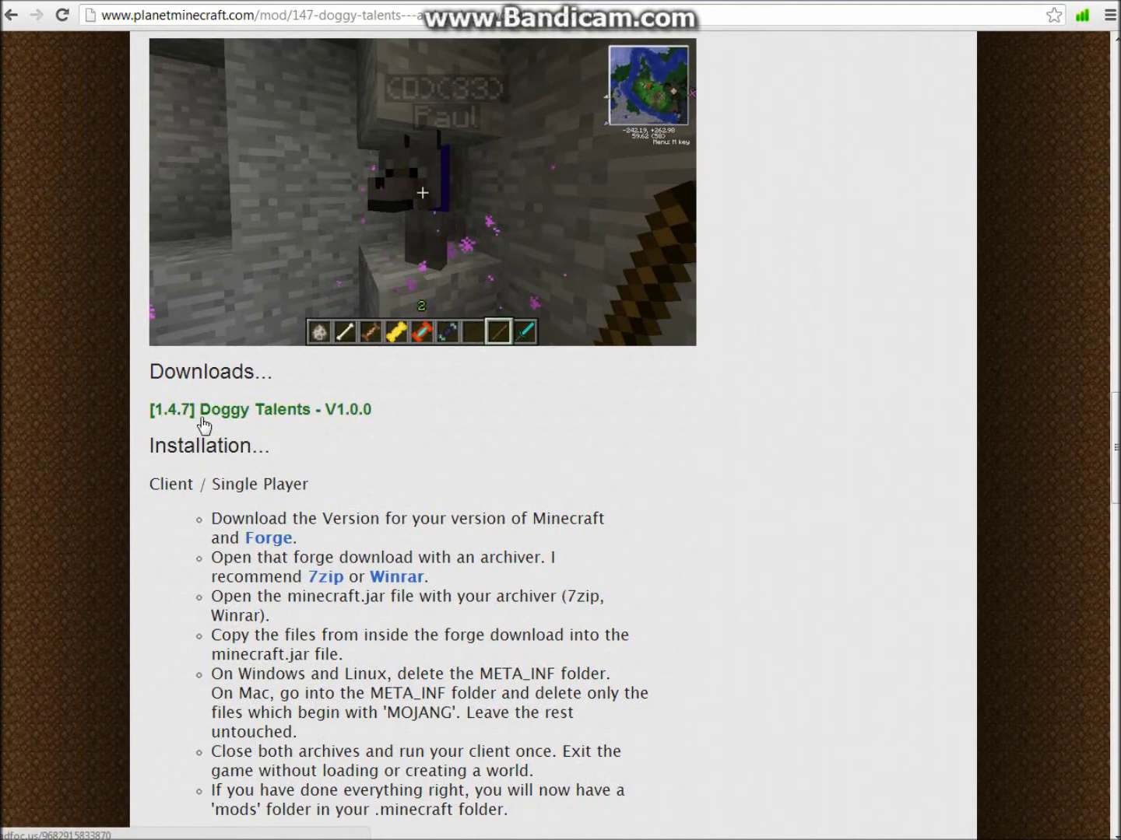
Download [1.4.7] Doggy Talents - V1.0.0, skipping the ad page, and move the zip from the Downloads folder to the desktop.
click(299, 420)
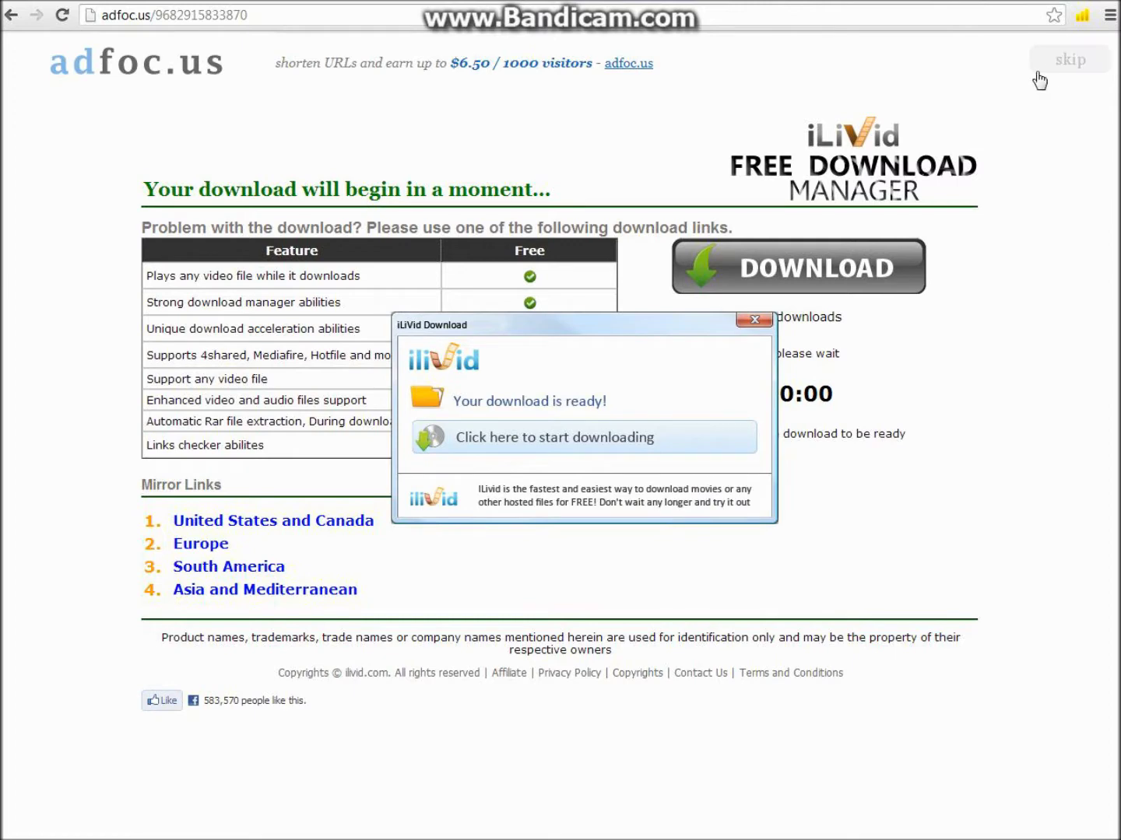
click(1055, 66)
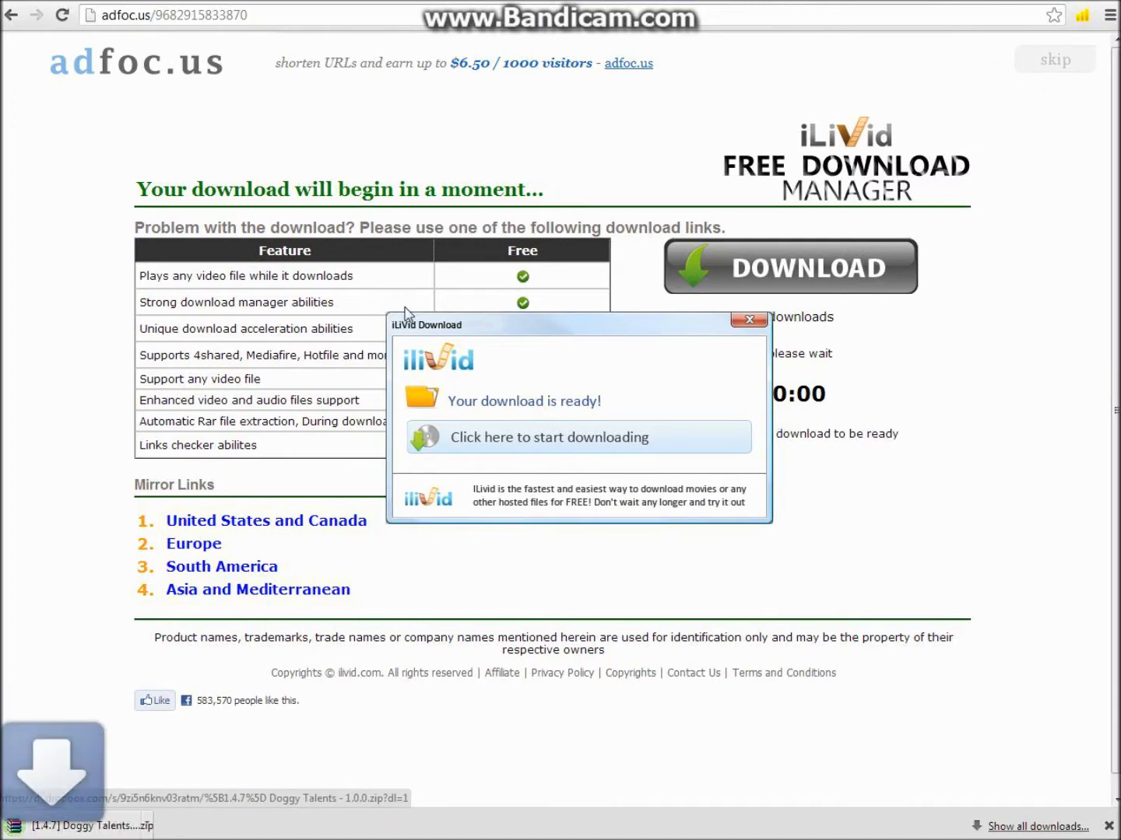
right_click(93, 825)
click(163, 785)
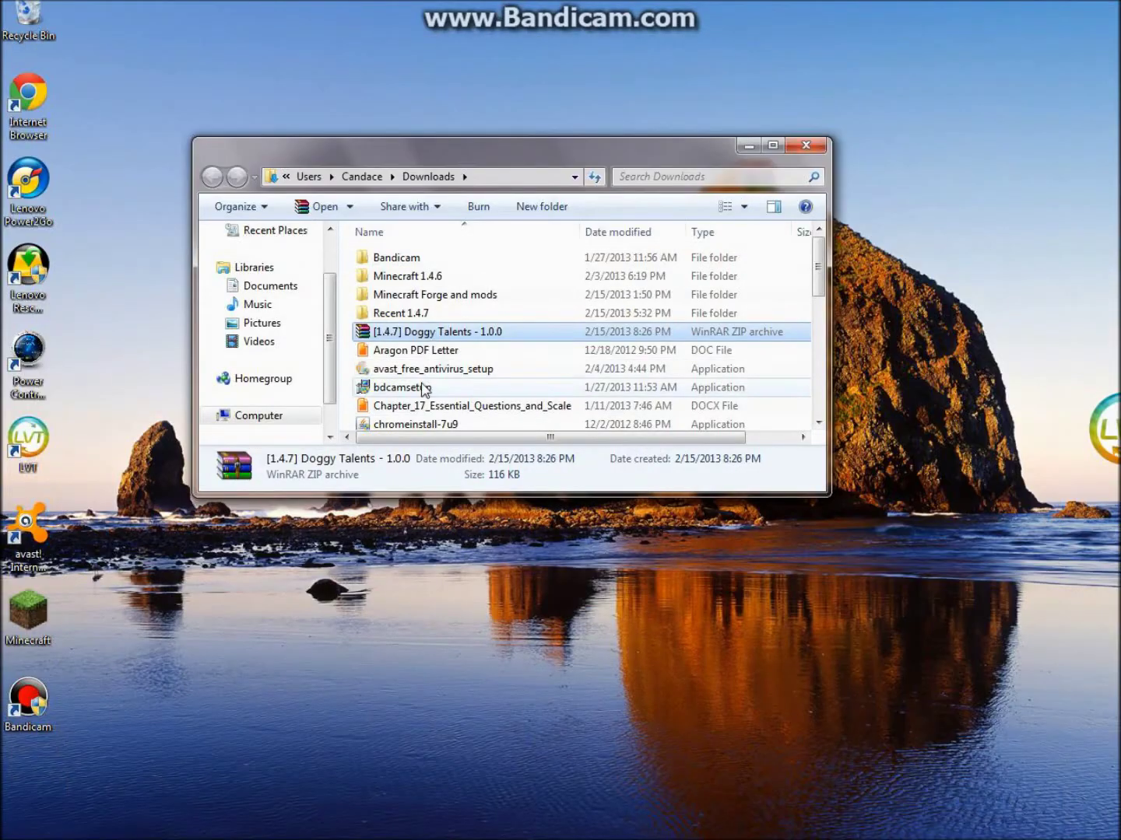
drag(420, 335, 822, 187)
click(804, 145)
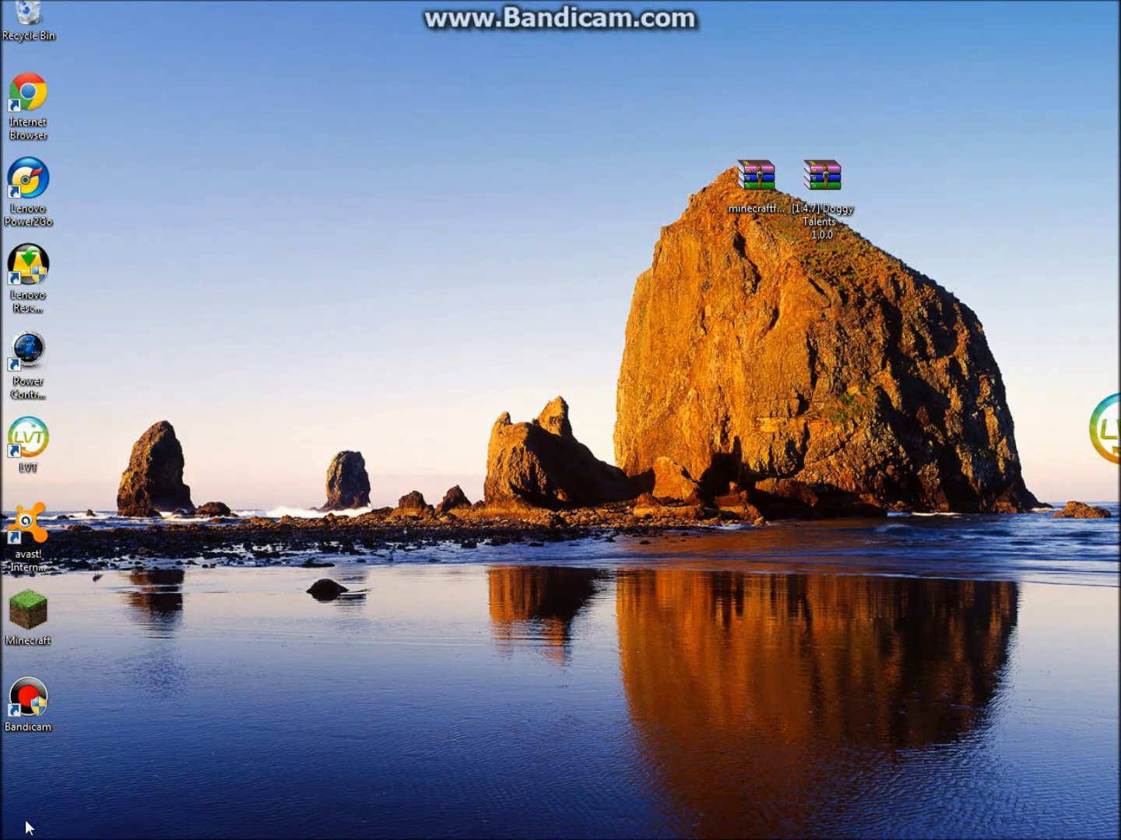
Launch Minecraft, view the force update setting in the launcher options, and close the launcher.
double_click(32, 620)
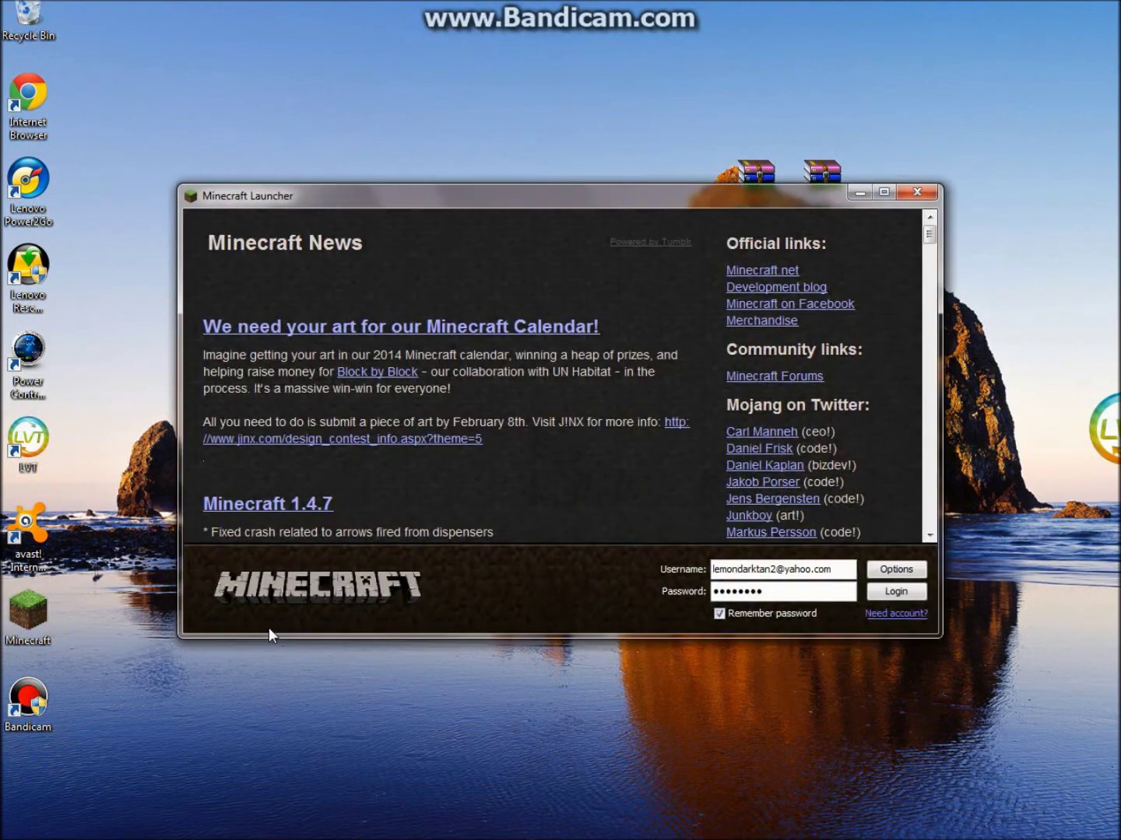
click(894, 571)
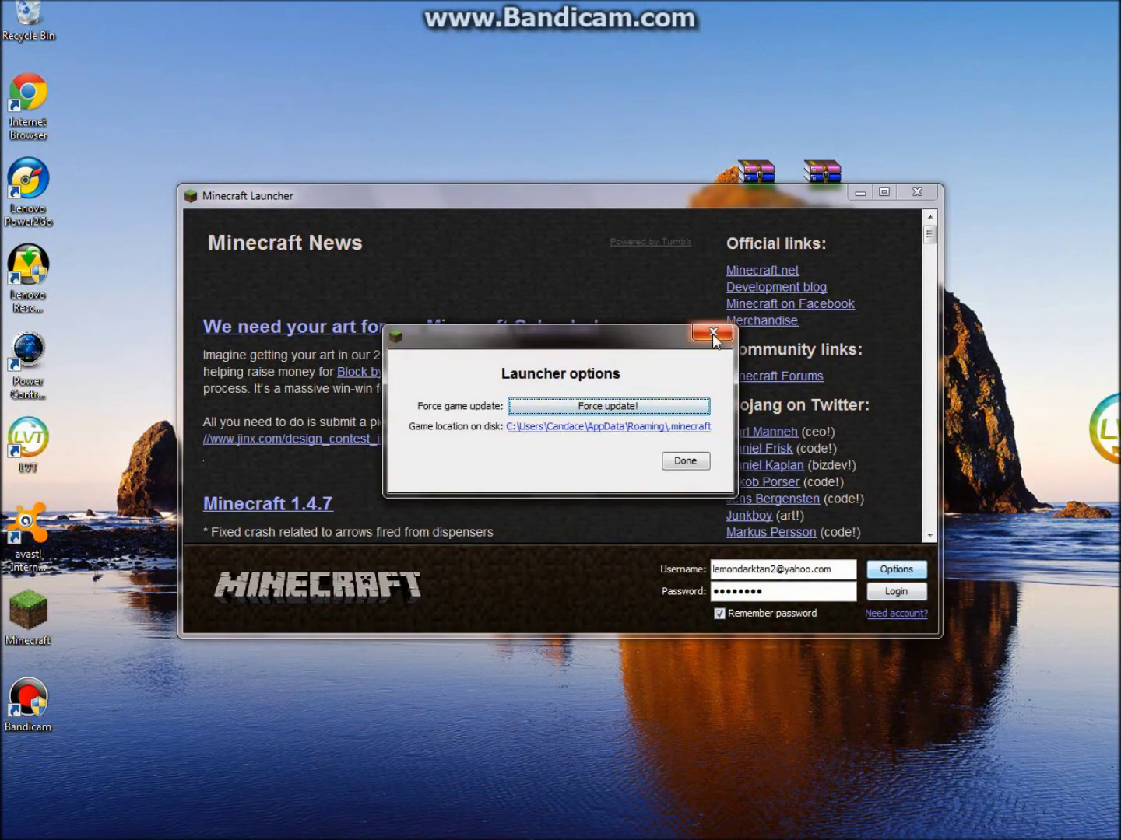
click(684, 461)
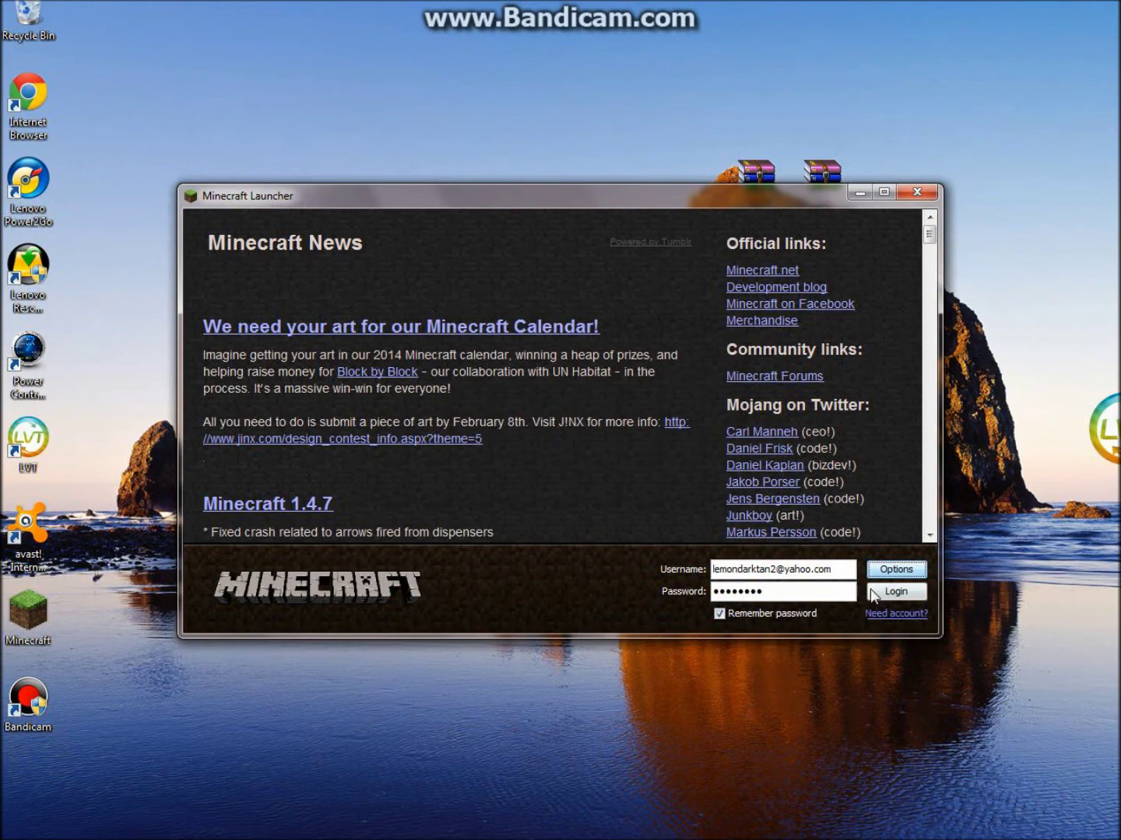
click(919, 197)
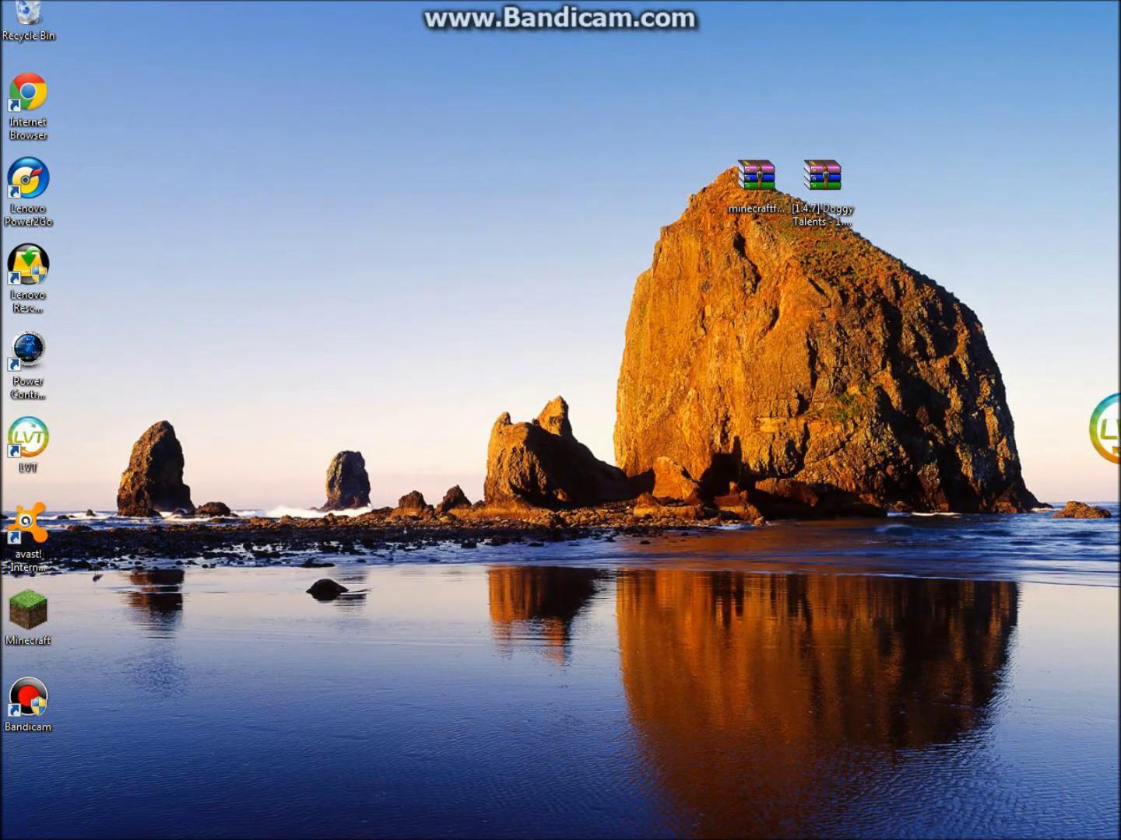
Open the %appdata% folder and go into the bin folder inside .minecraft.
key(super)
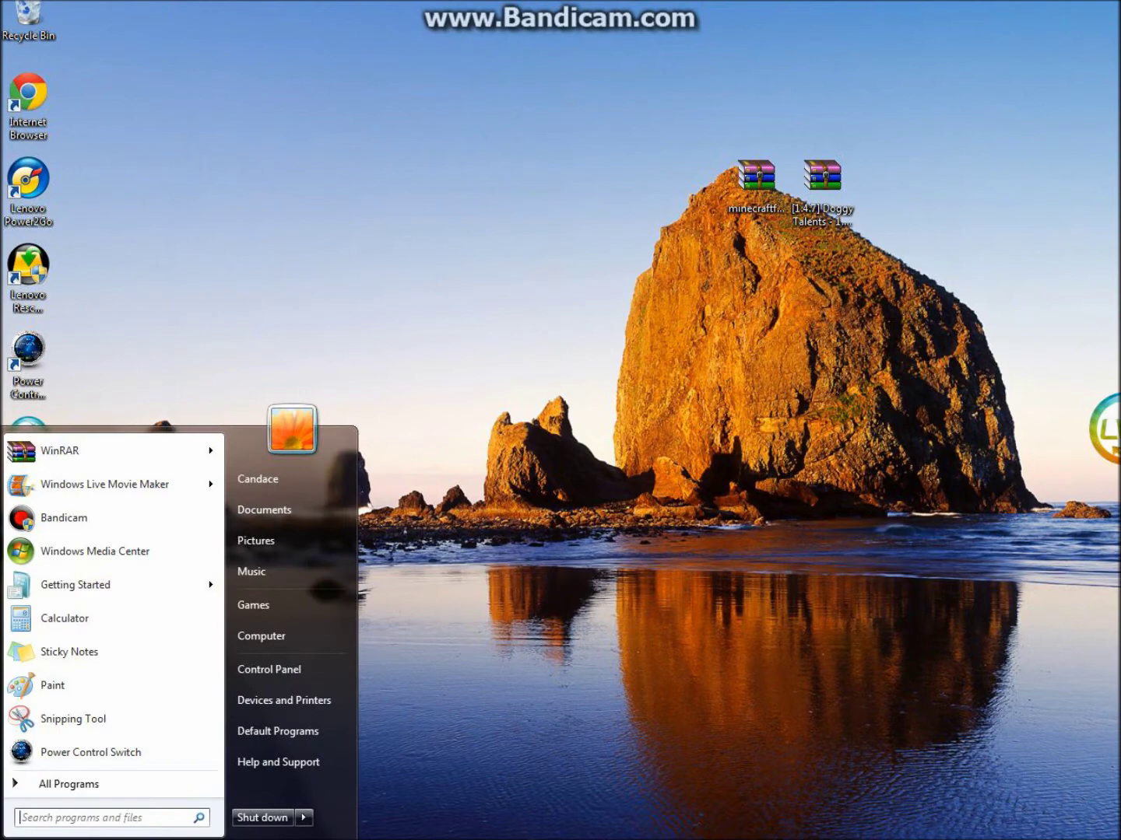
text(%appdata%)
key(Return)
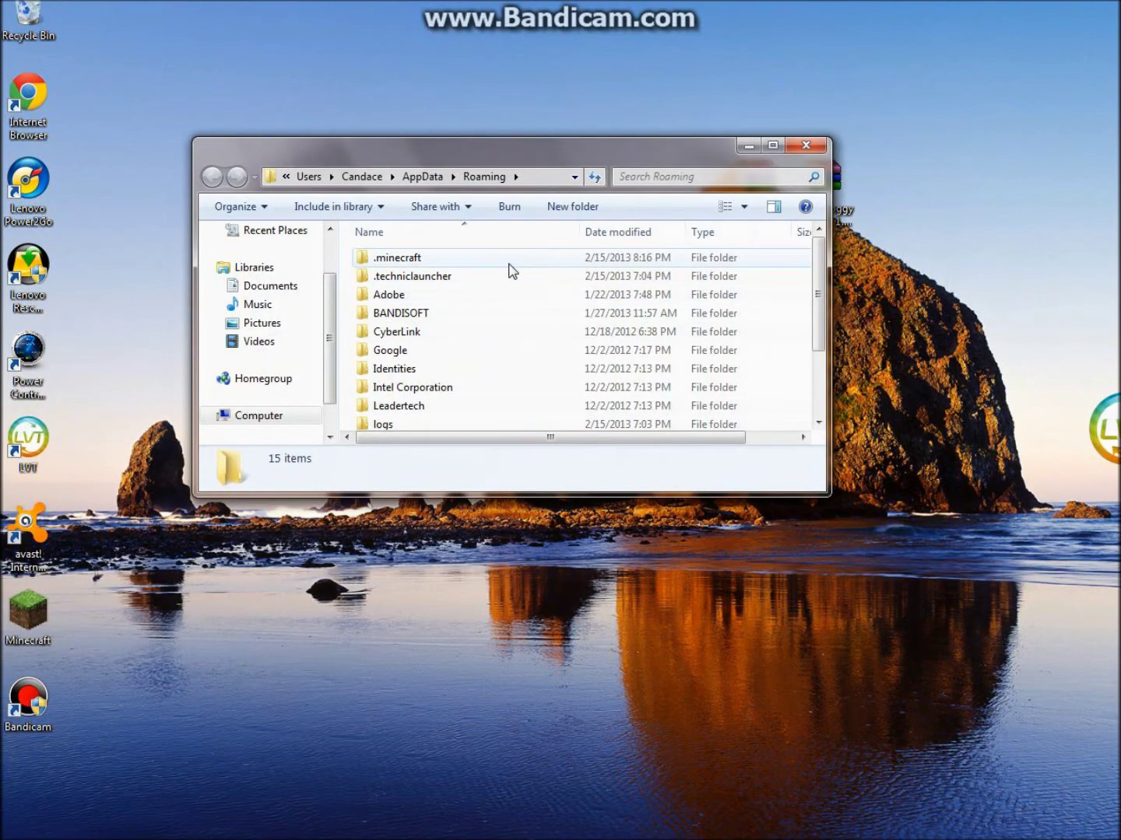
double_click(509, 262)
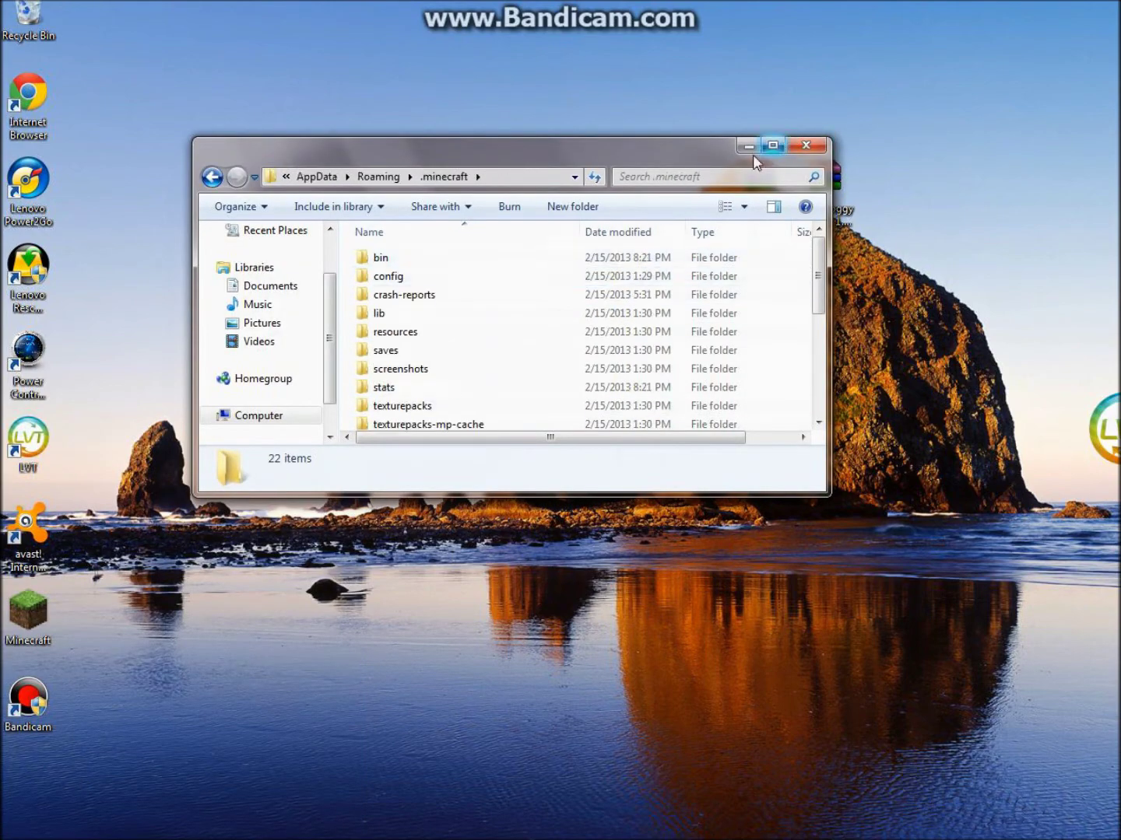
double_click(465, 259)
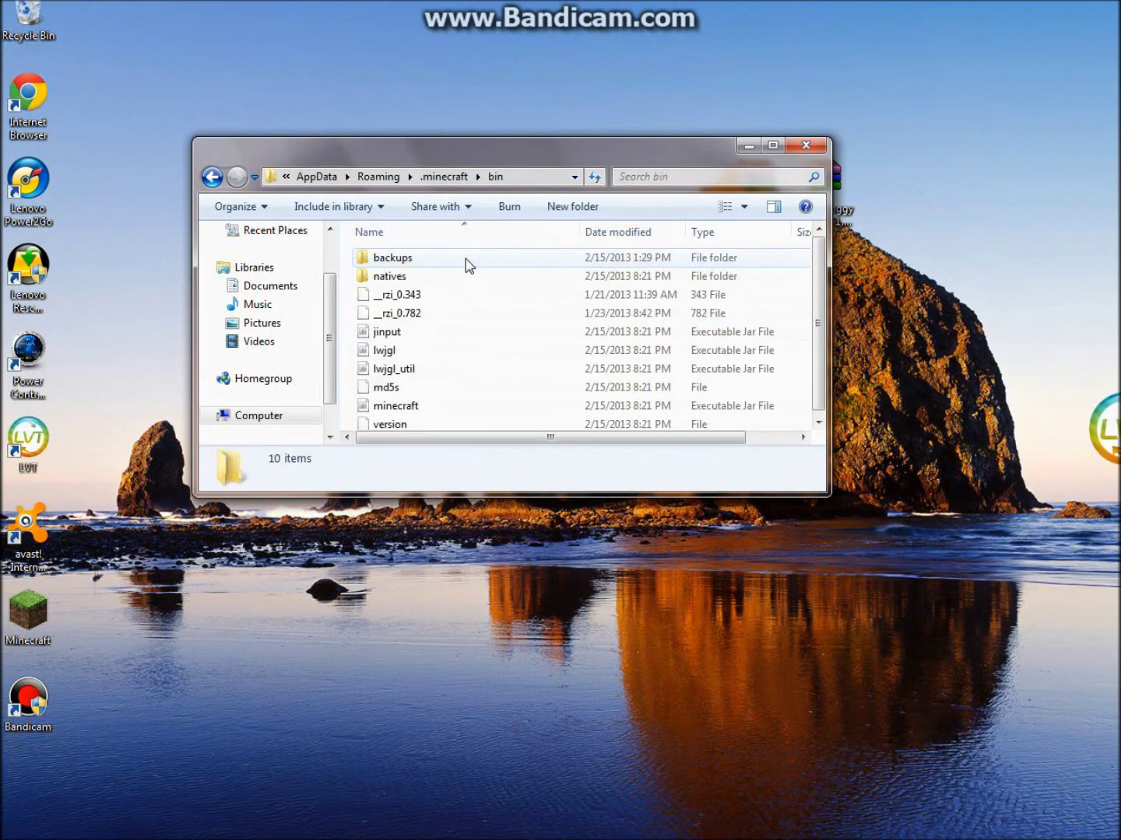
Open minecraft.jar with WinRAR, dismiss the licence notice, and arrange the windows so the desktop archives are accessible.
right_click(428, 402)
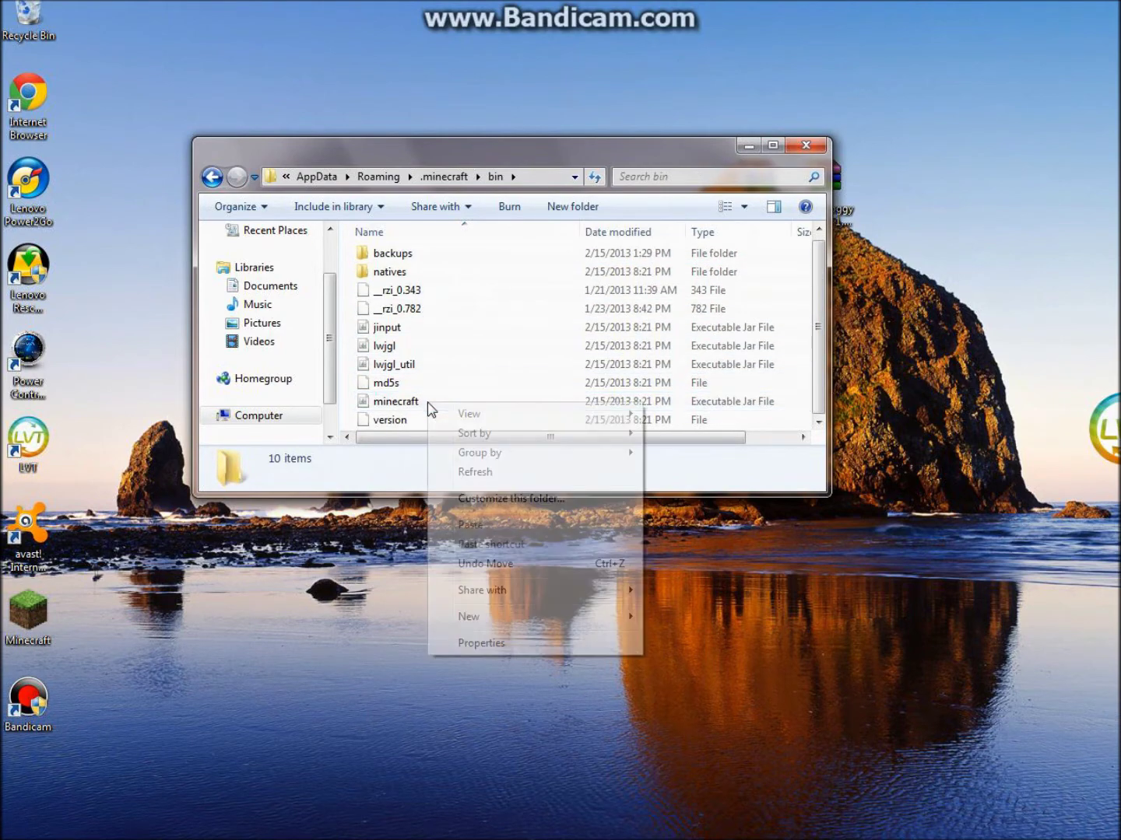
click(374, 403)
right_click(403, 402)
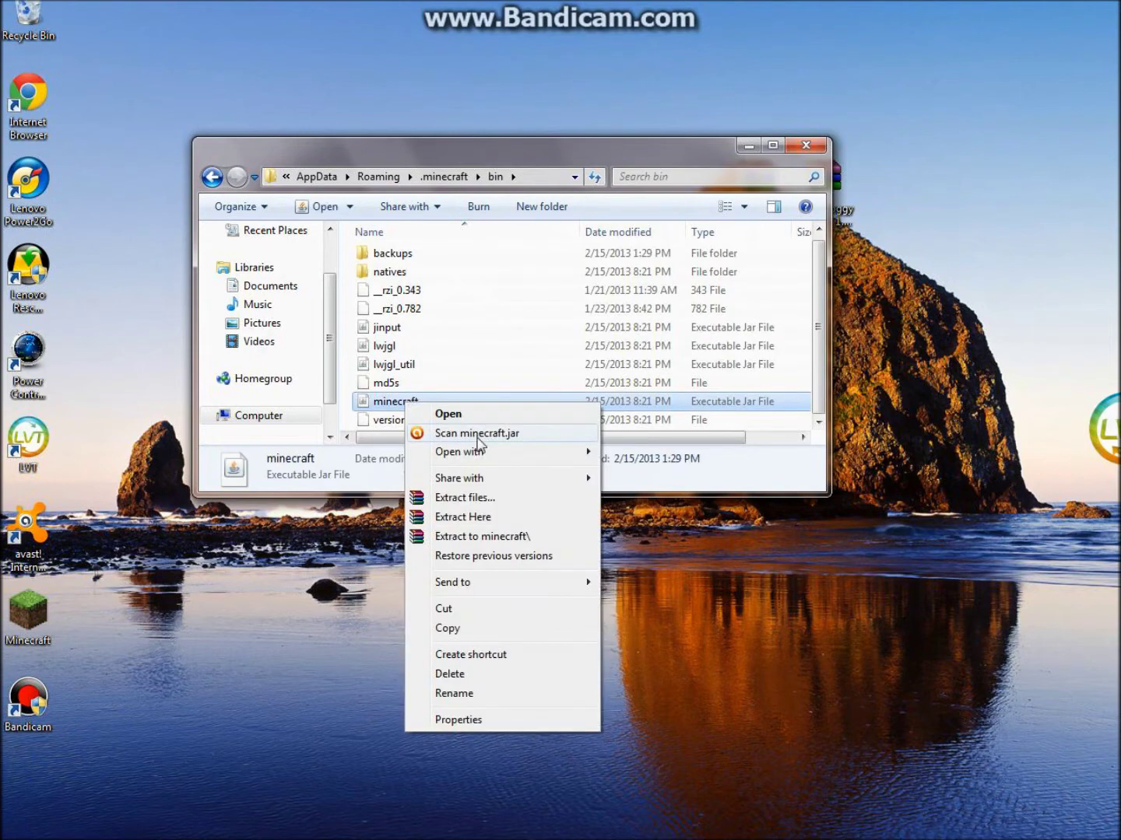
mouse_move(488, 466)
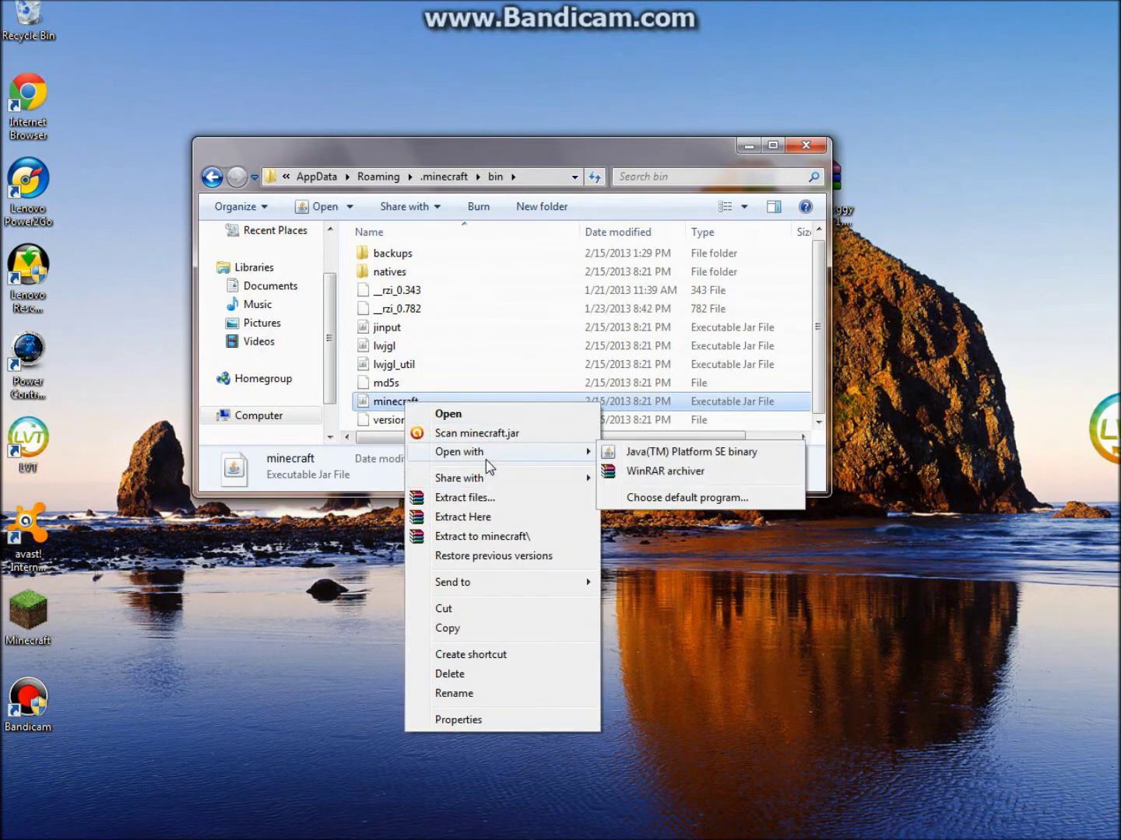
click(637, 472)
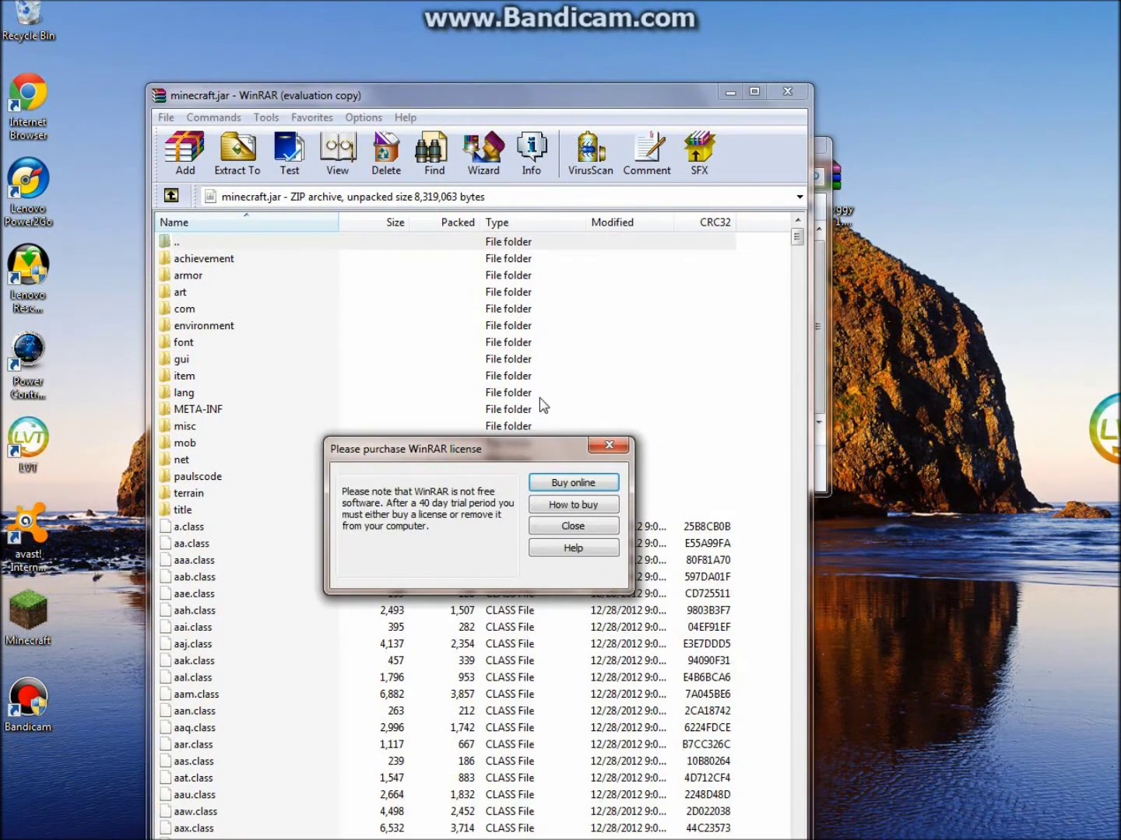
click(610, 445)
drag(539, 107, 375, 10)
click(813, 147)
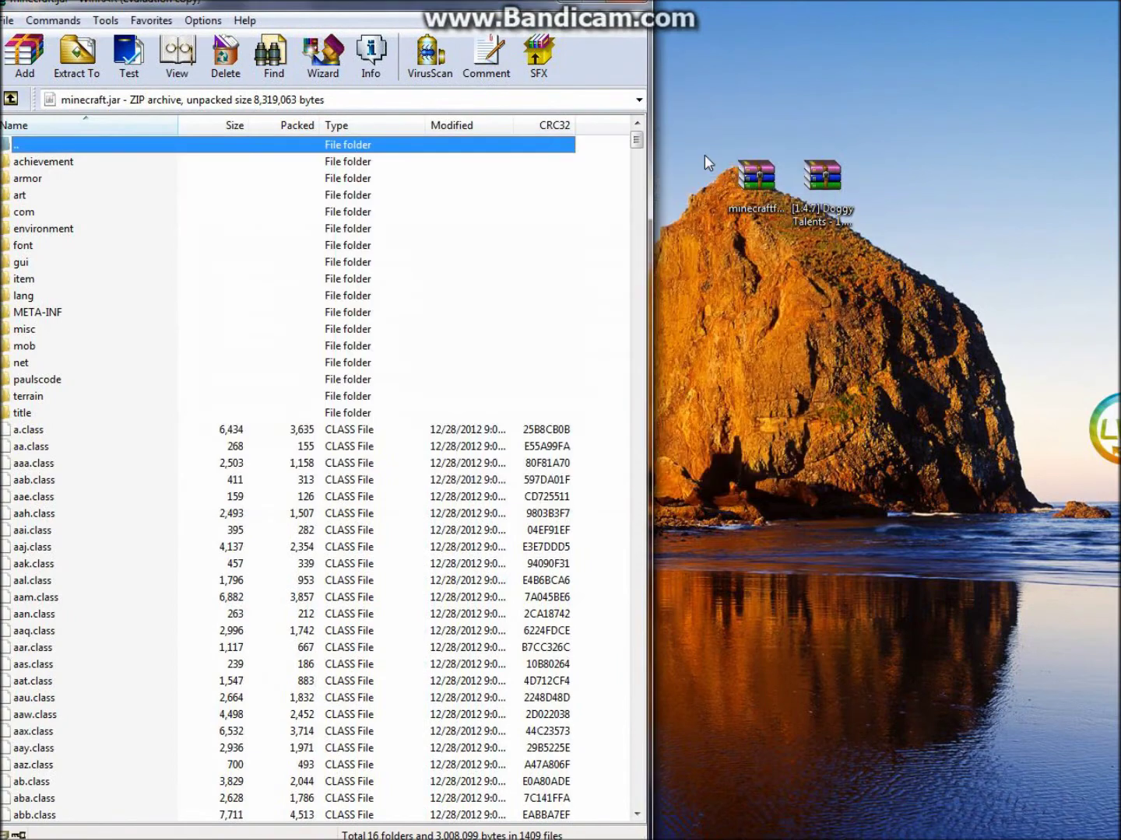
Open minecraftforge-universal-1.4.7-6.6.0.497.zip from the desktop and place its window beside the minecraft.jar archive.
double_click(771, 182)
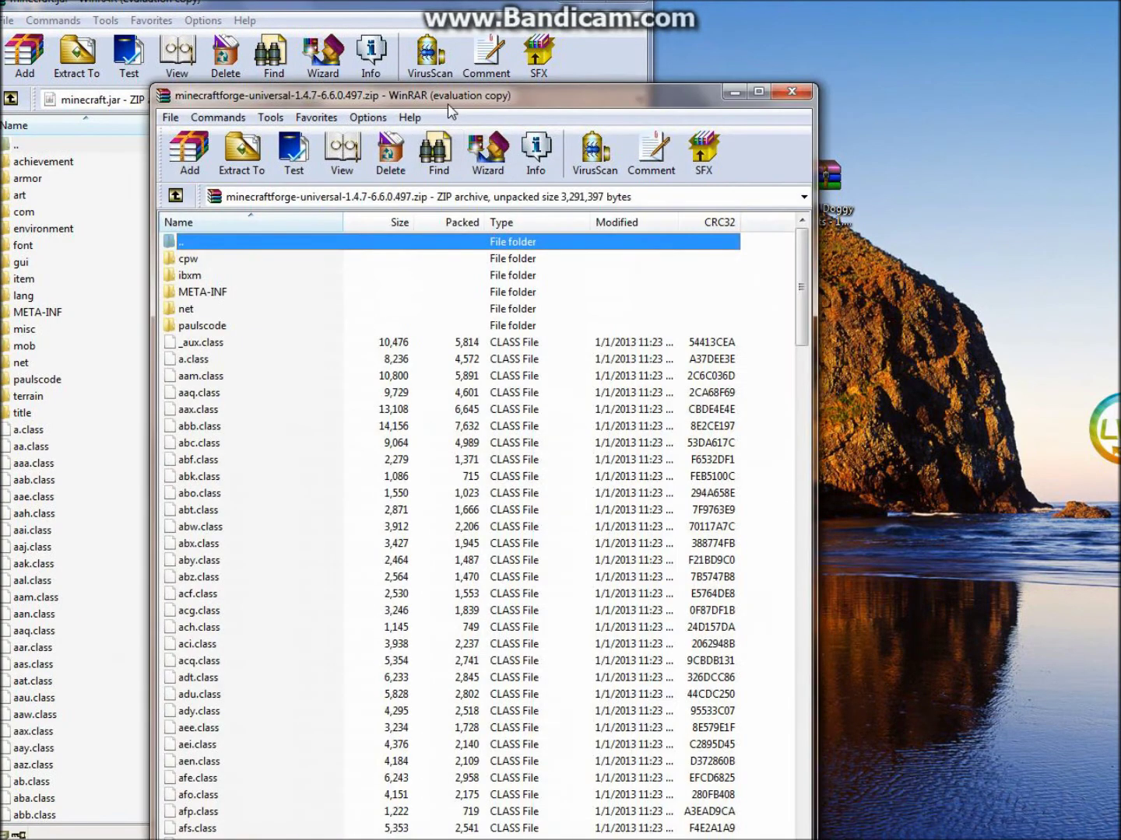
drag(450, 111, 977, 3)
click(971, 354)
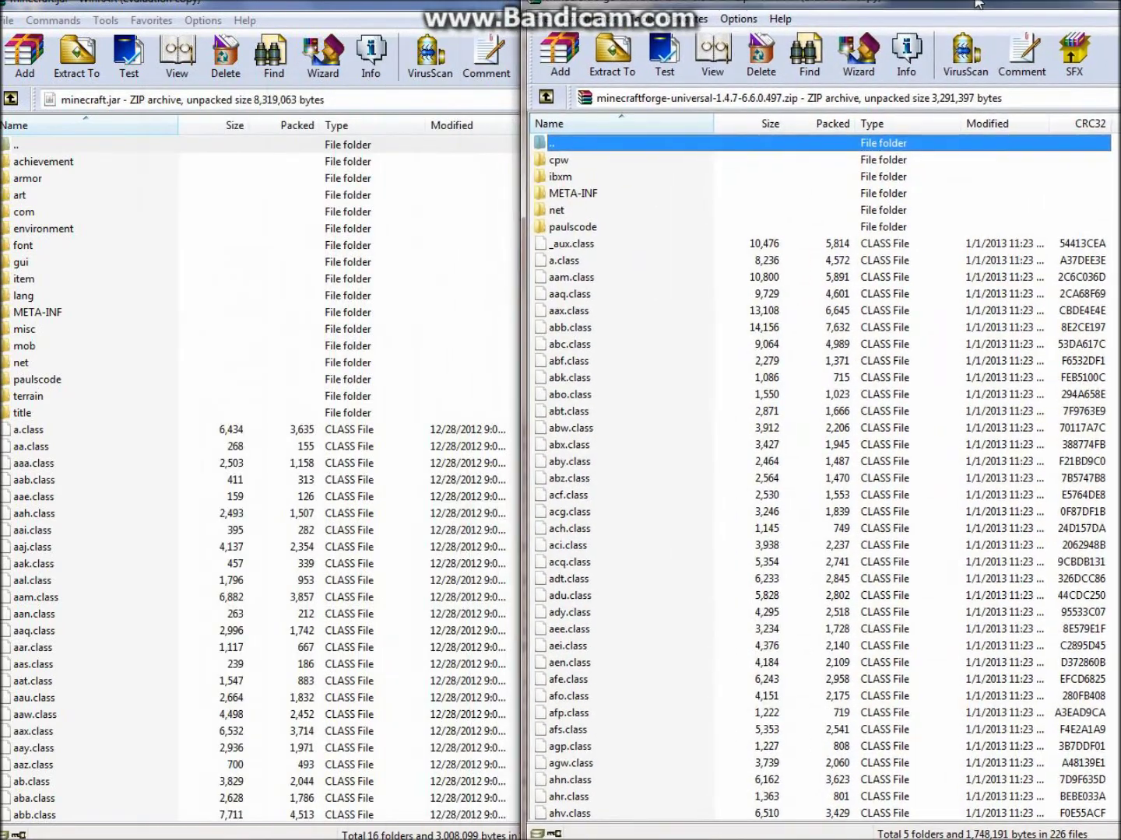
Delete the META-INF folder from the minecraft.jar archive.
click(64, 314)
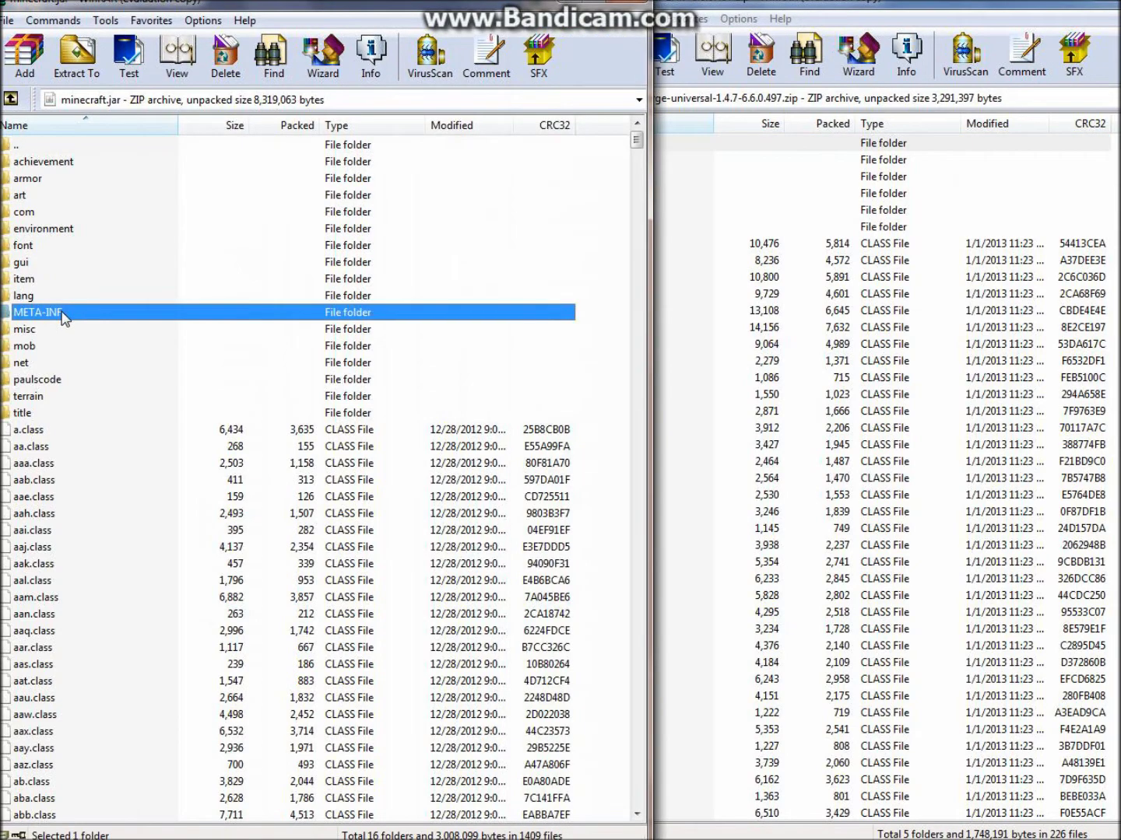
right_click(62, 312)
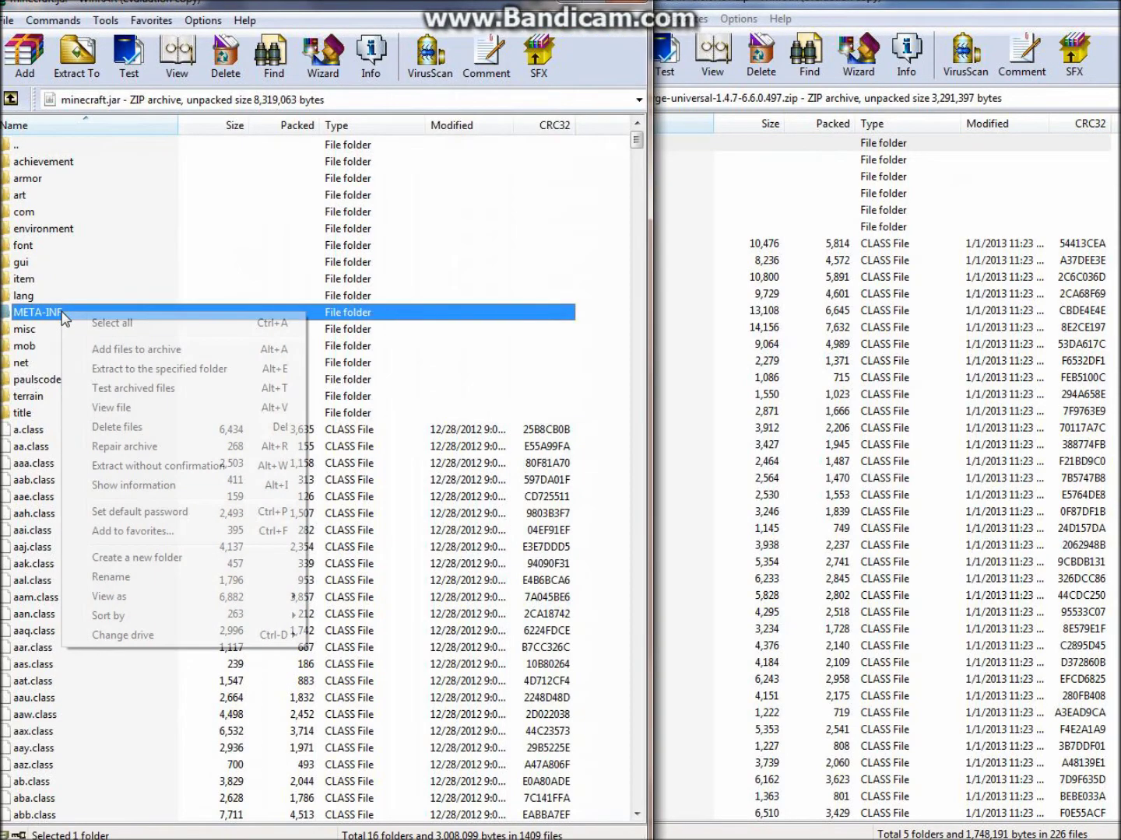
click(140, 427)
click(572, 484)
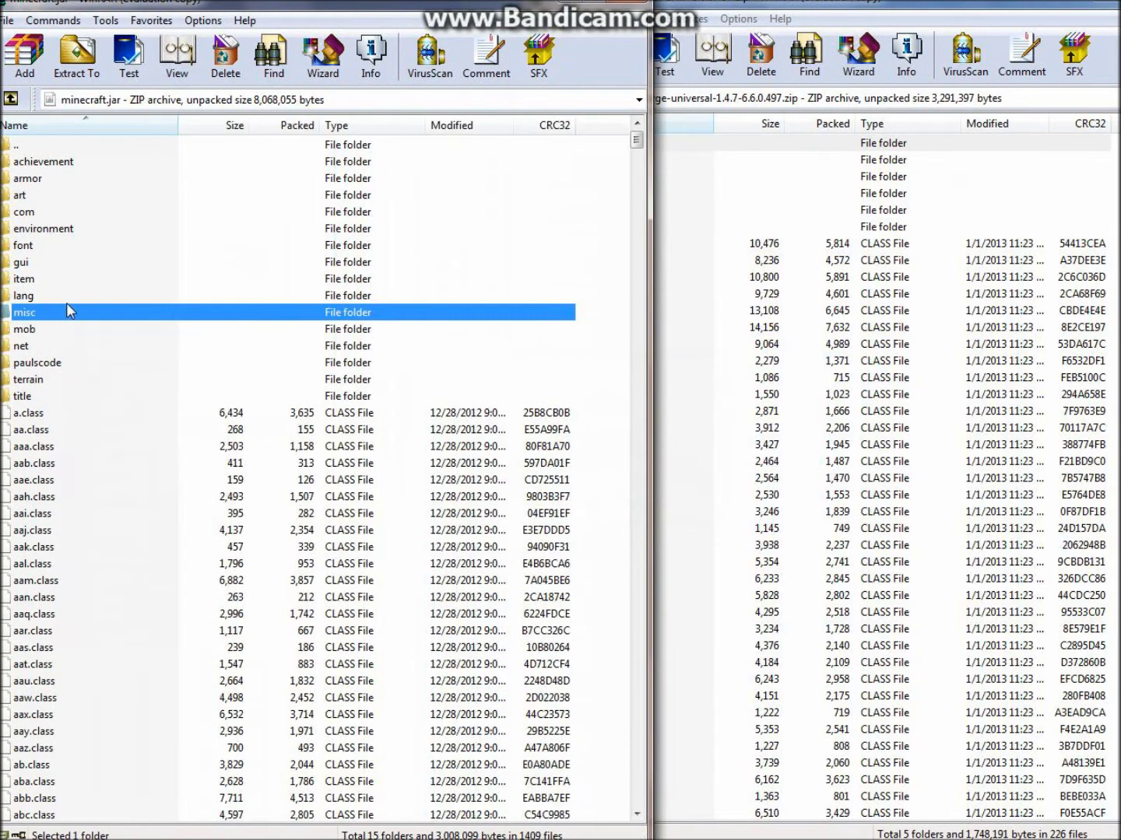
Copy all files and folders from the Forge zip into the minecraft.jar archive.
drag(732, 11, 736, 8)
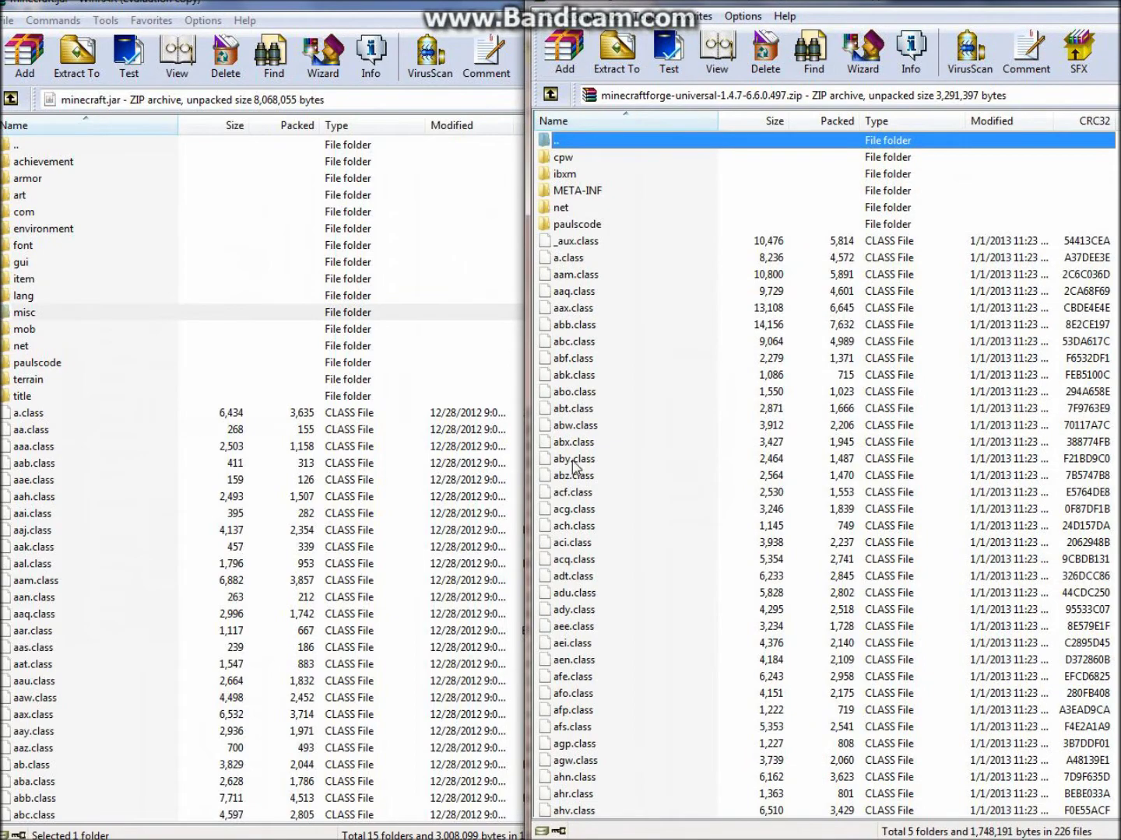
click(577, 495)
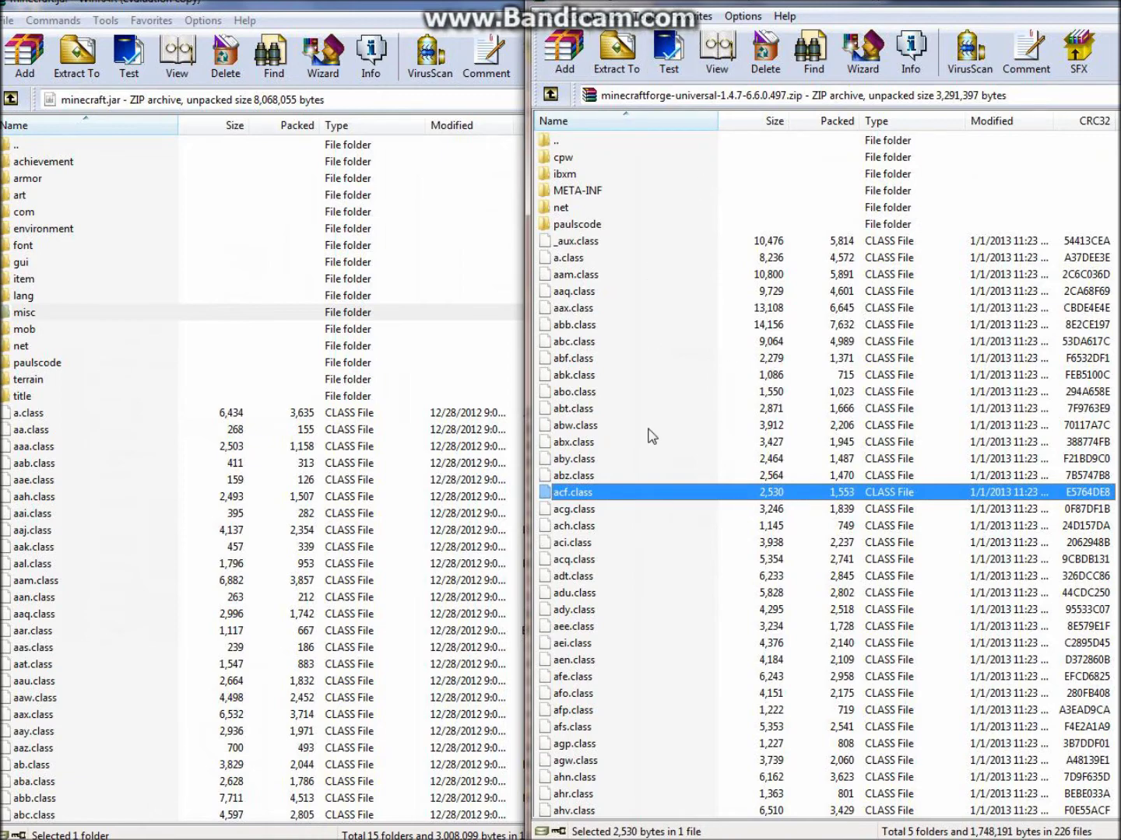
key(ctrl+a)
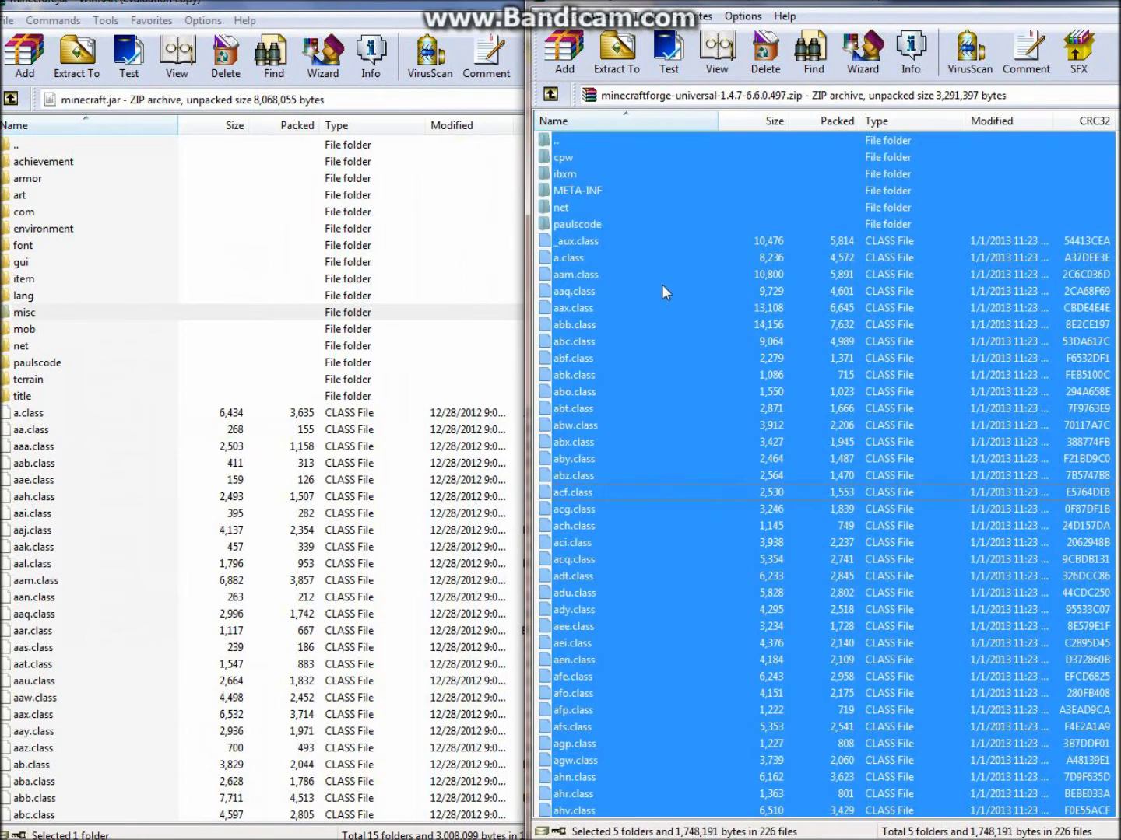
drag(656, 403, 171, 557)
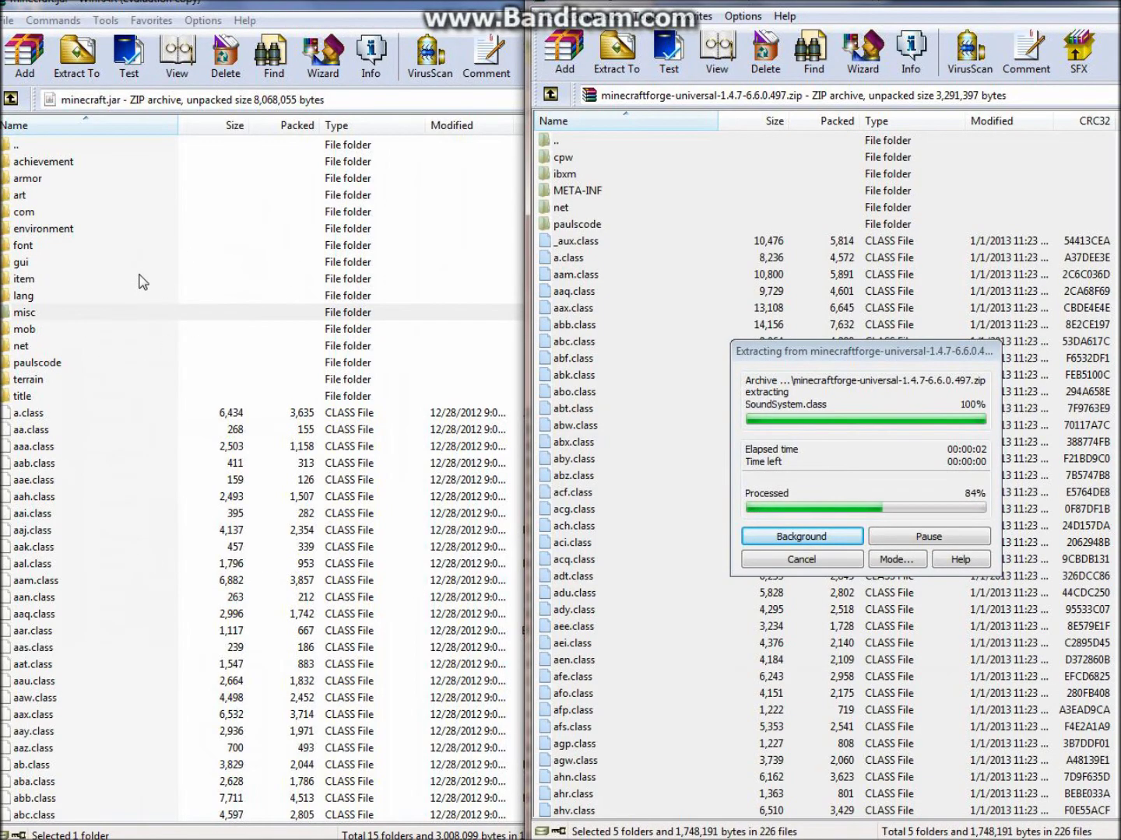
click(347, 579)
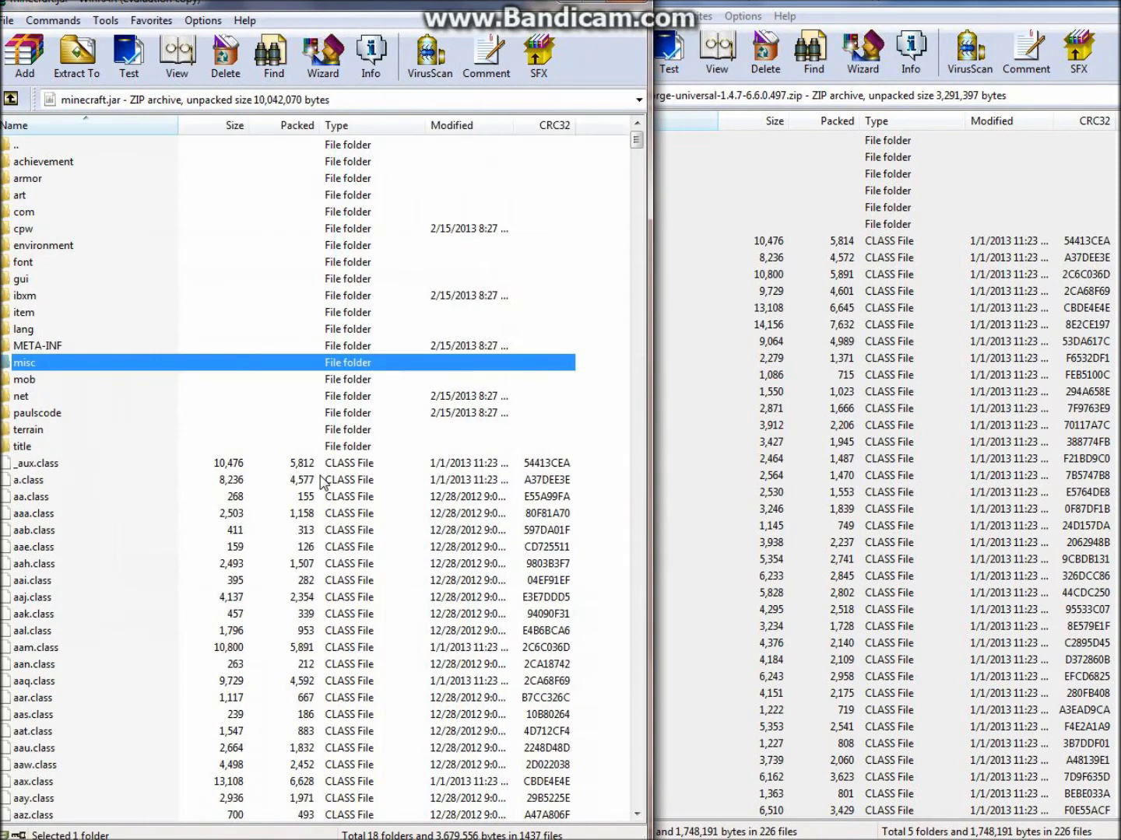
Close both archive windows, launch Minecraft from the desktop and log in with the saved account.
click(629, 6)
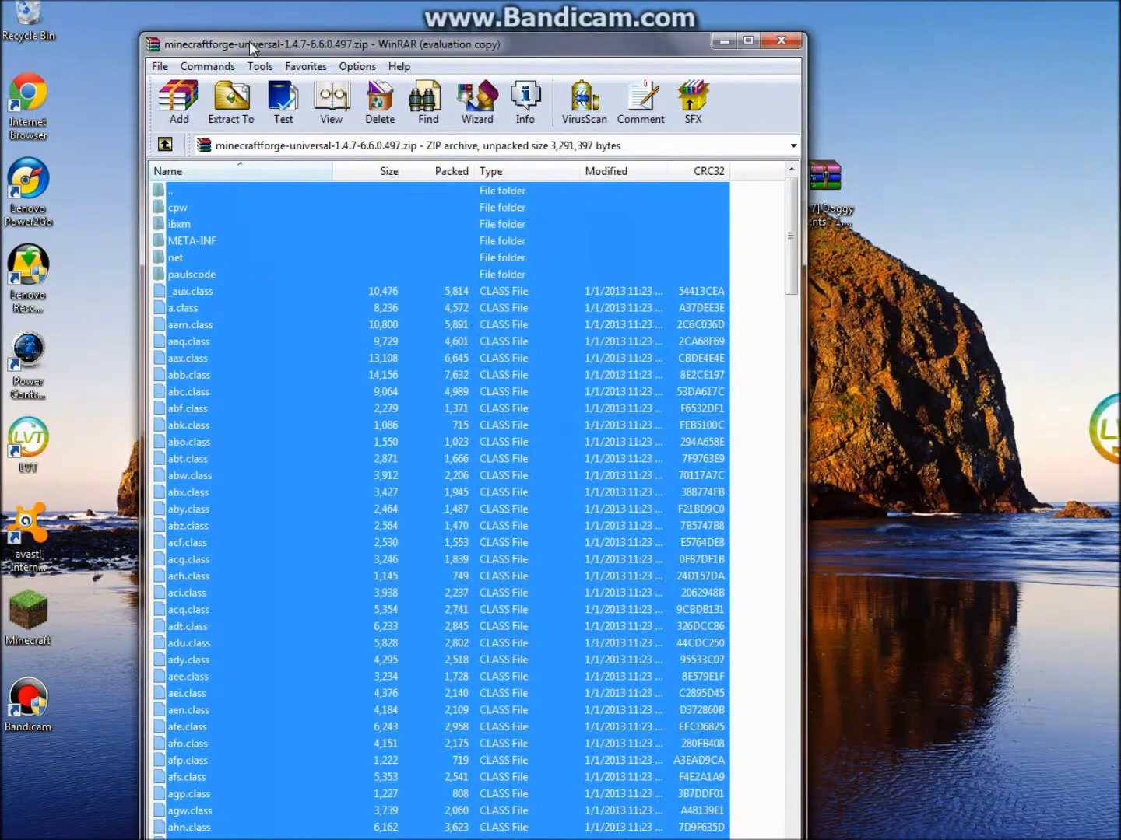
click(778, 35)
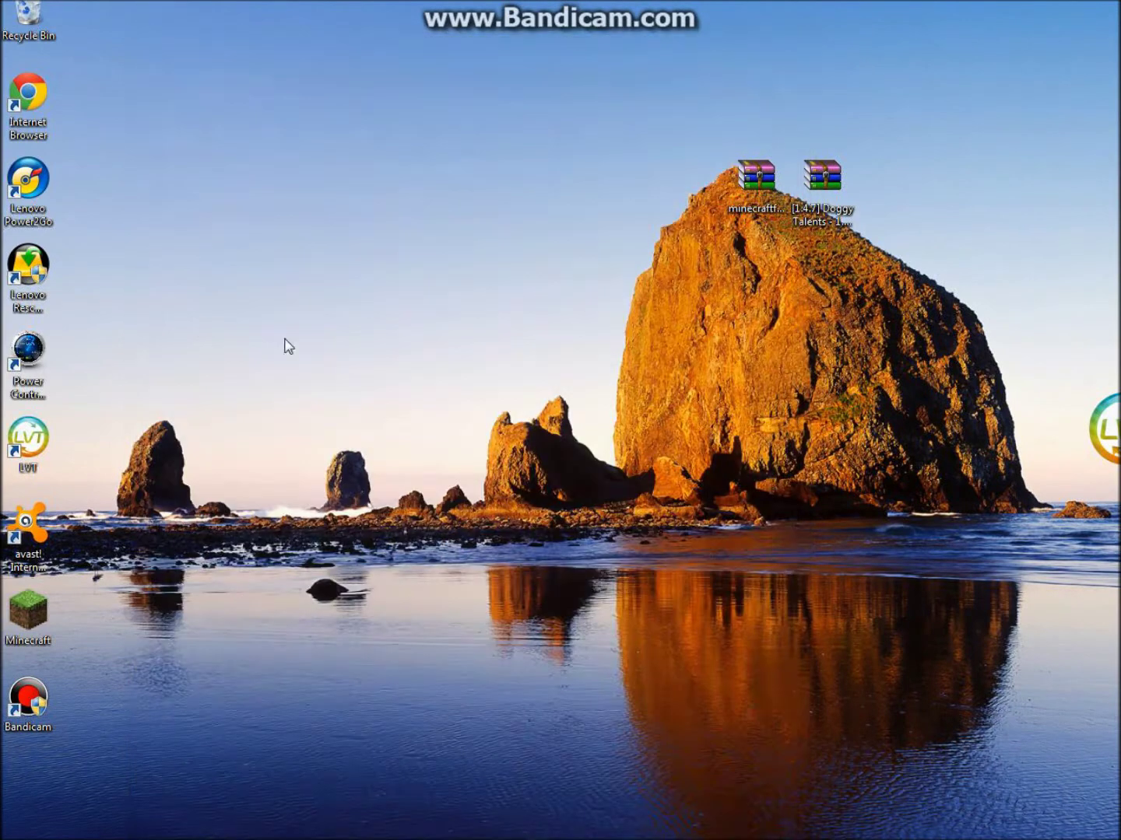
double_click(19, 613)
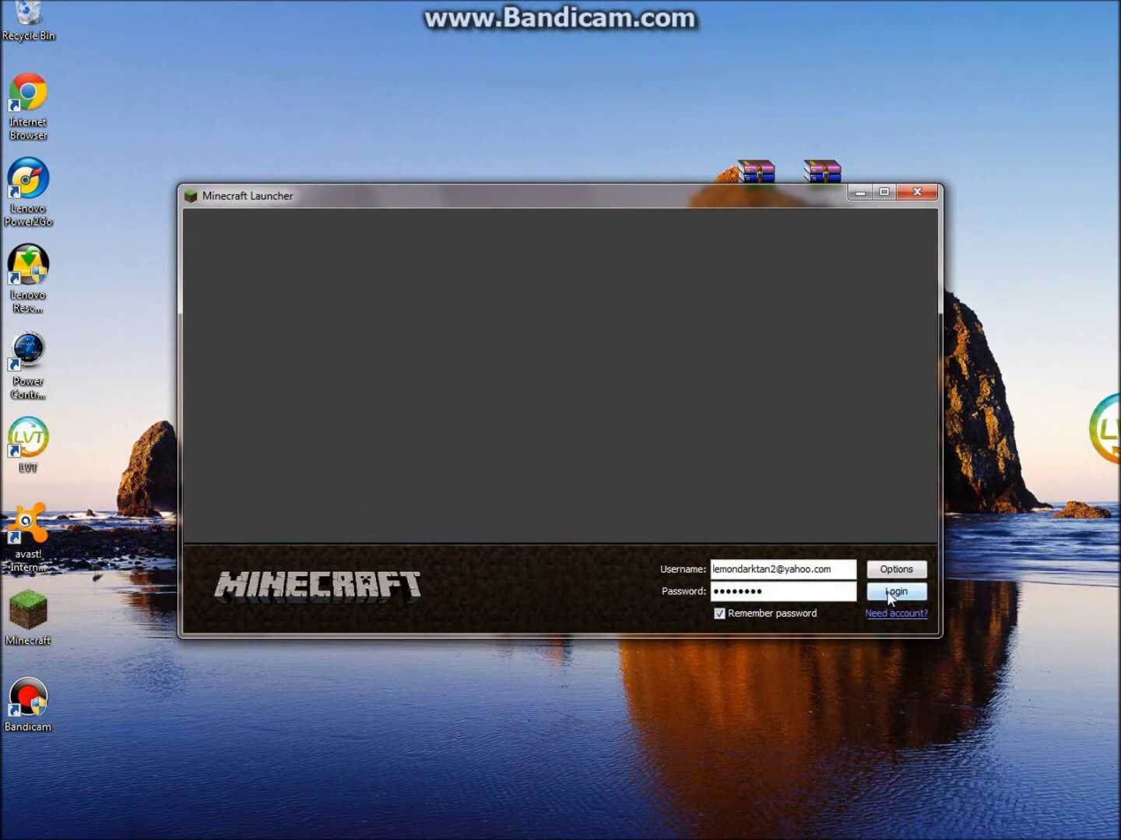
click(895, 593)
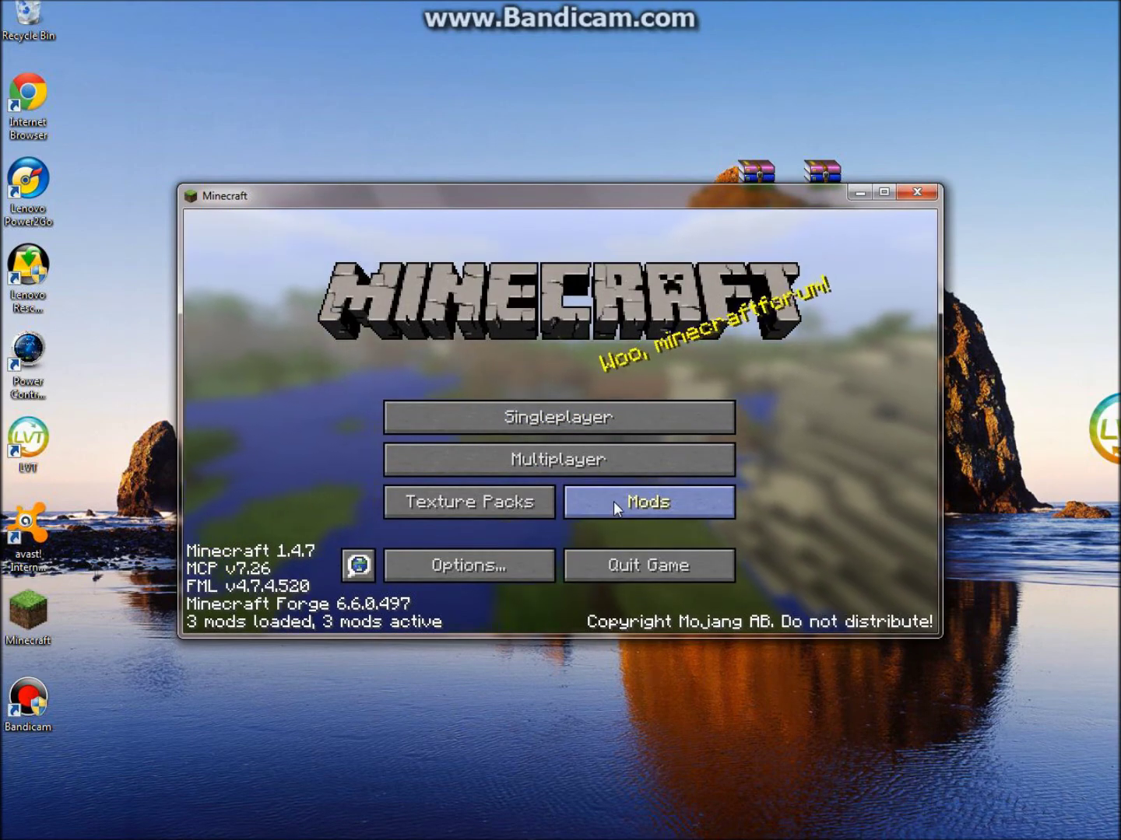
View the mod list entries for Minecraft Coder Pack, Forge Mod Loader and Minecraft Forge, and close the game.
click(612, 503)
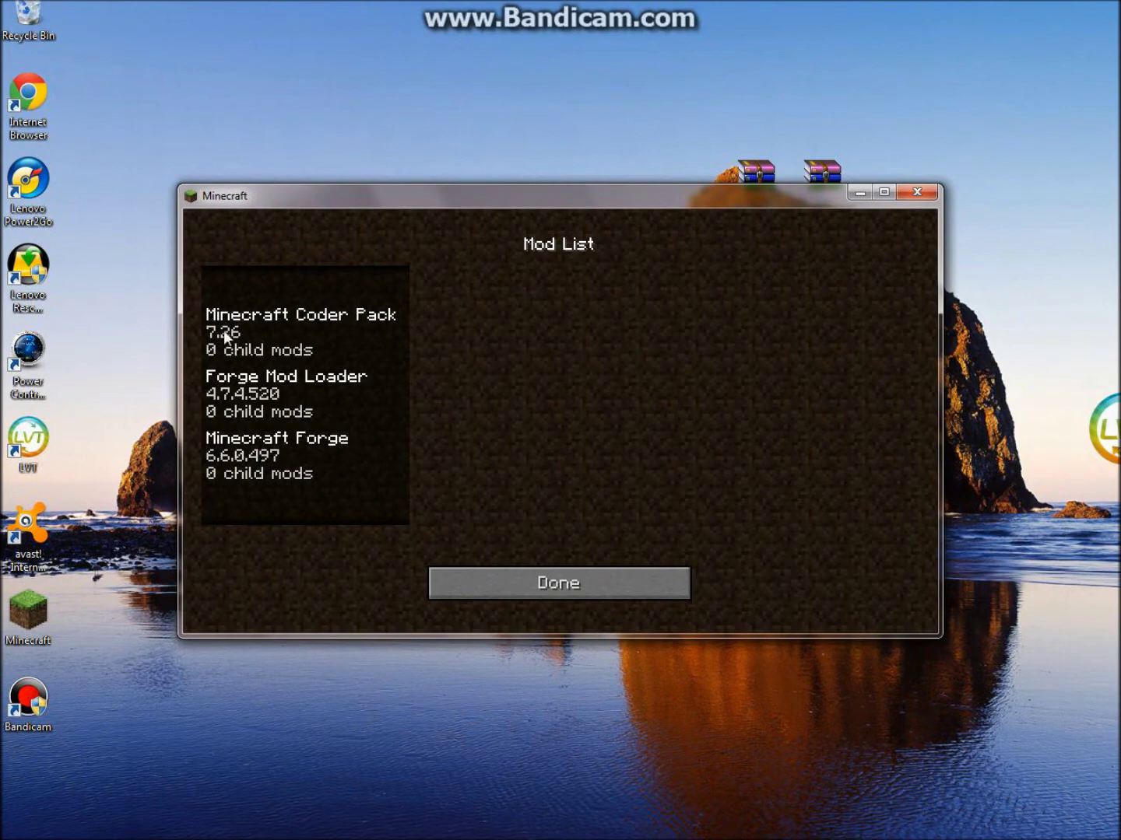
click(316, 331)
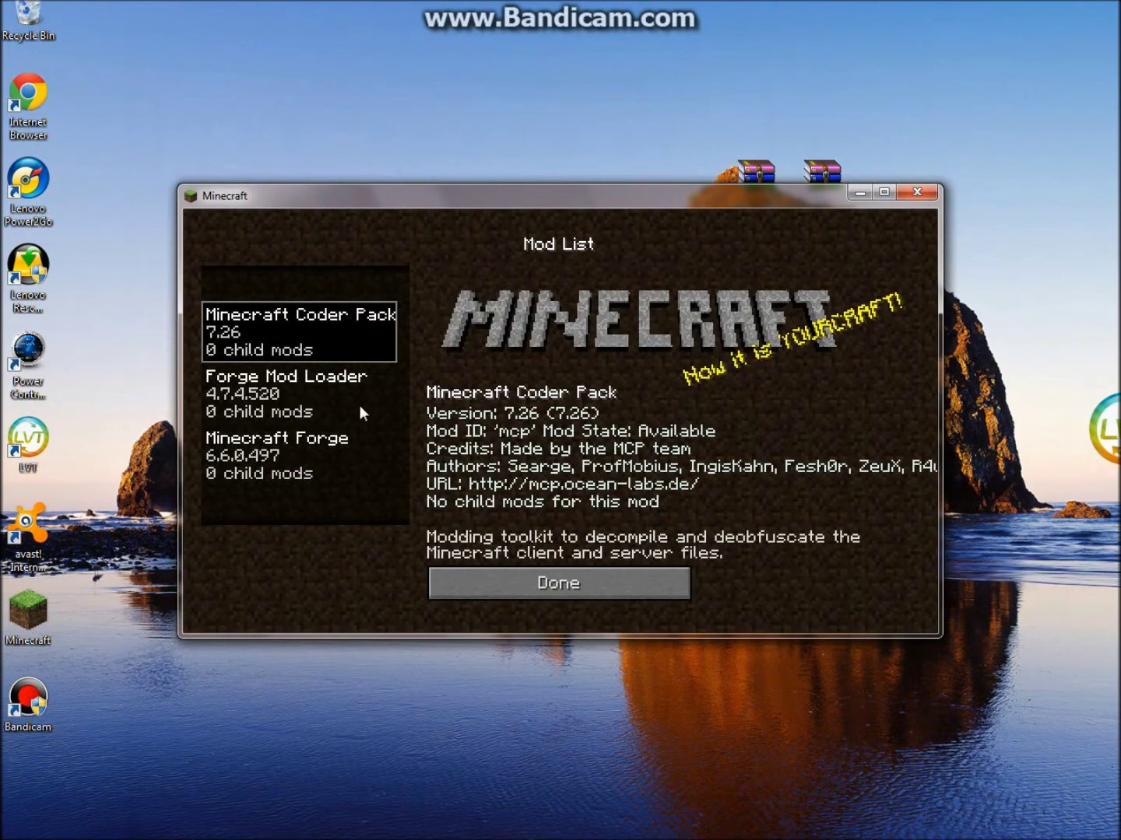
click(334, 396)
click(267, 455)
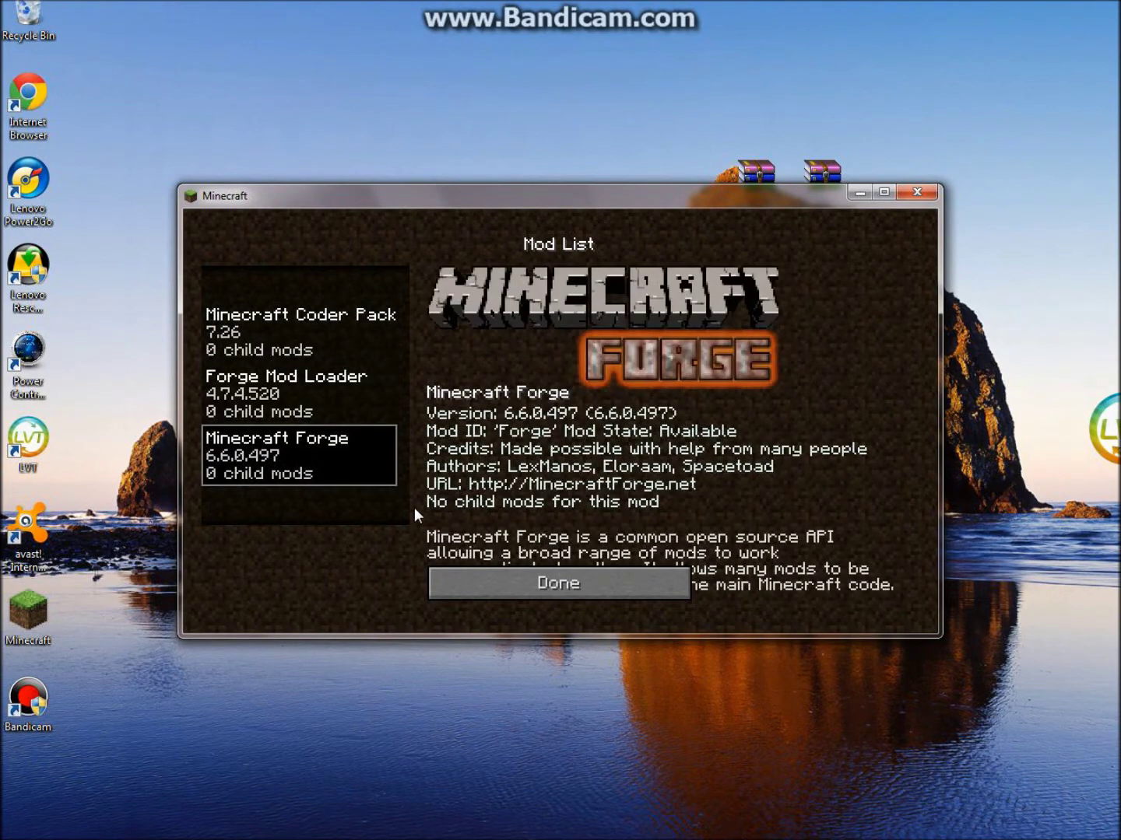
click(550, 584)
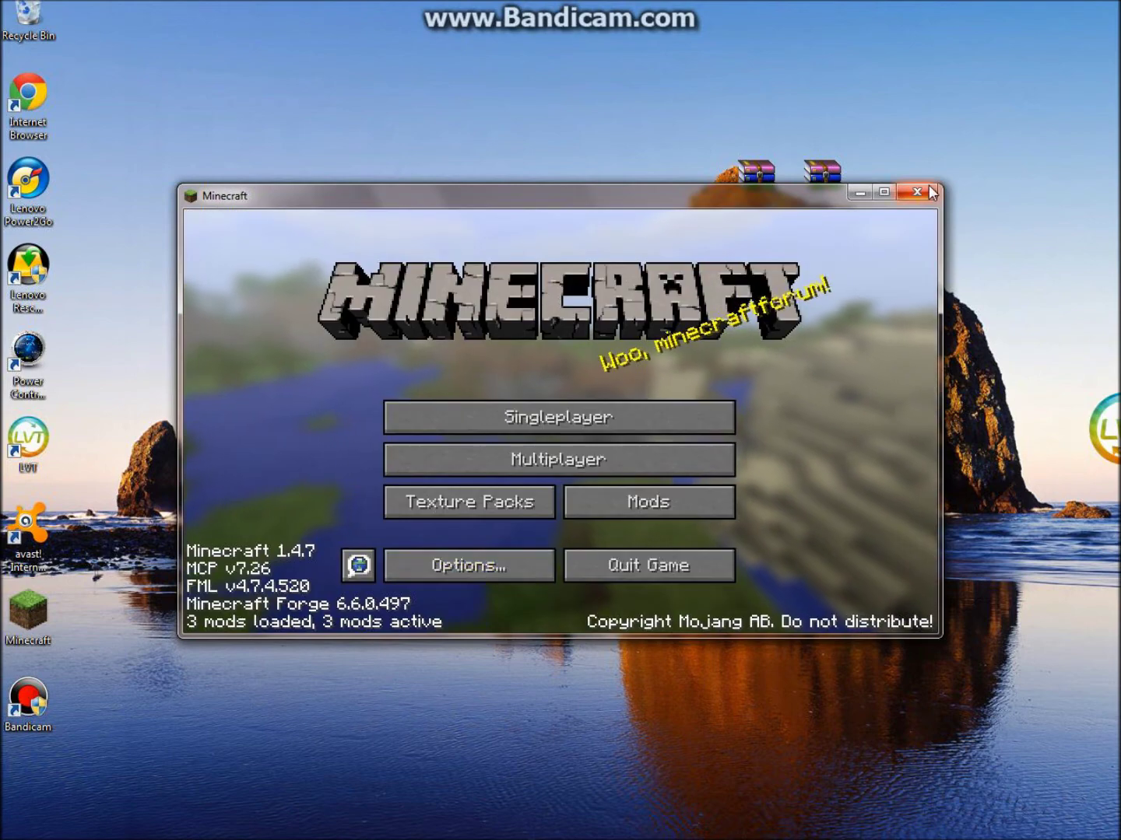
key(alt+F4)
Open the mods folder inside .minecraft through %appdata%, enlarging the folder window on the way.
key(super)
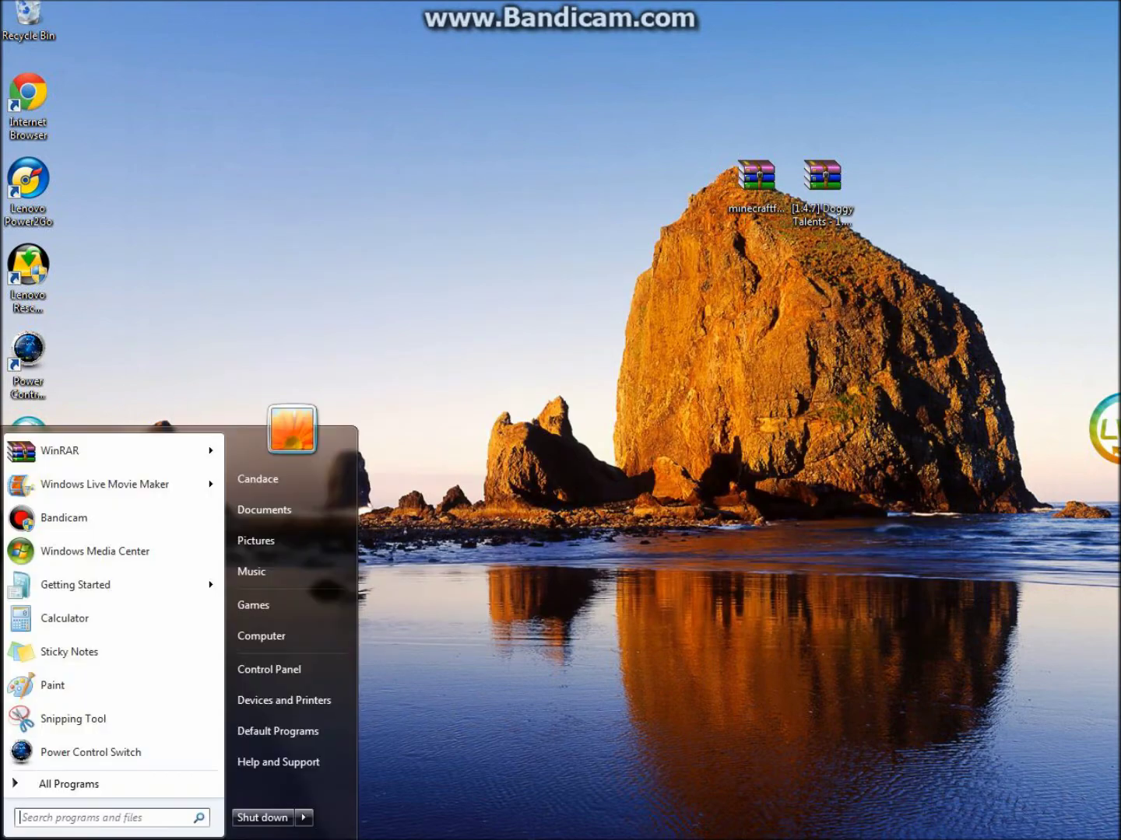
text(%a)
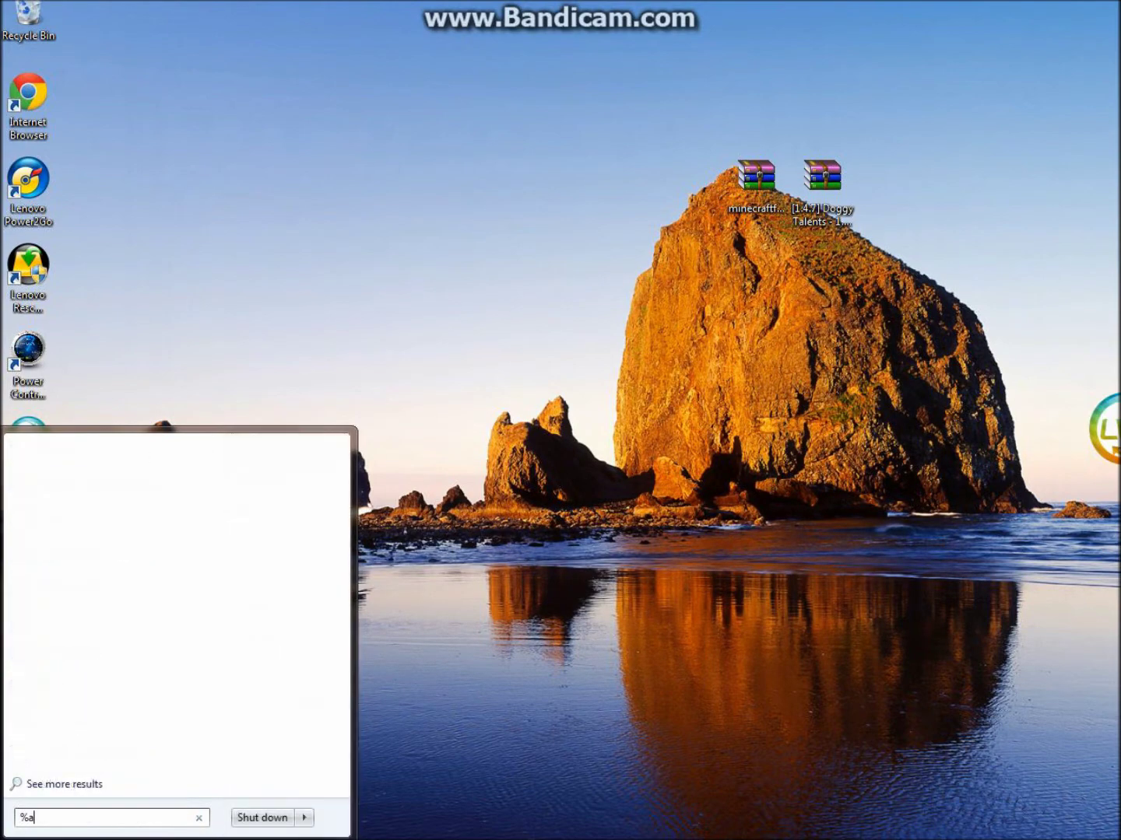
text(ppdata)
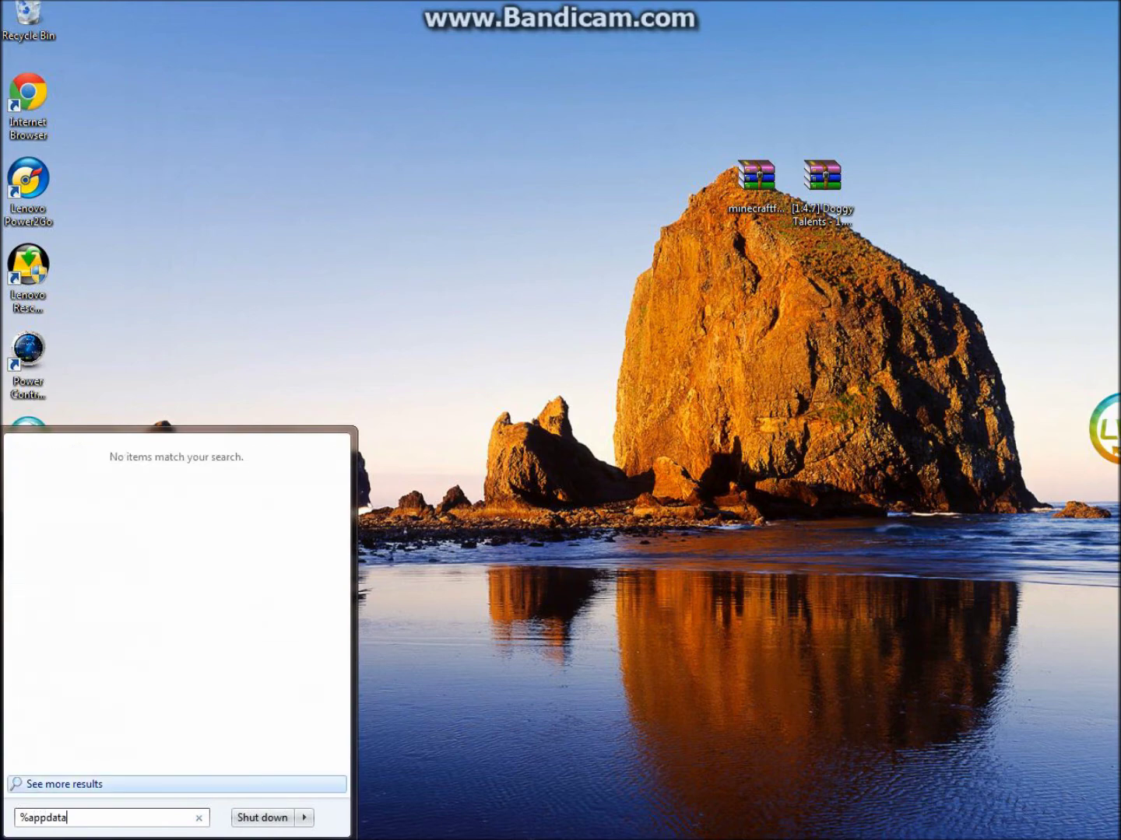
text(%)
key(Return)
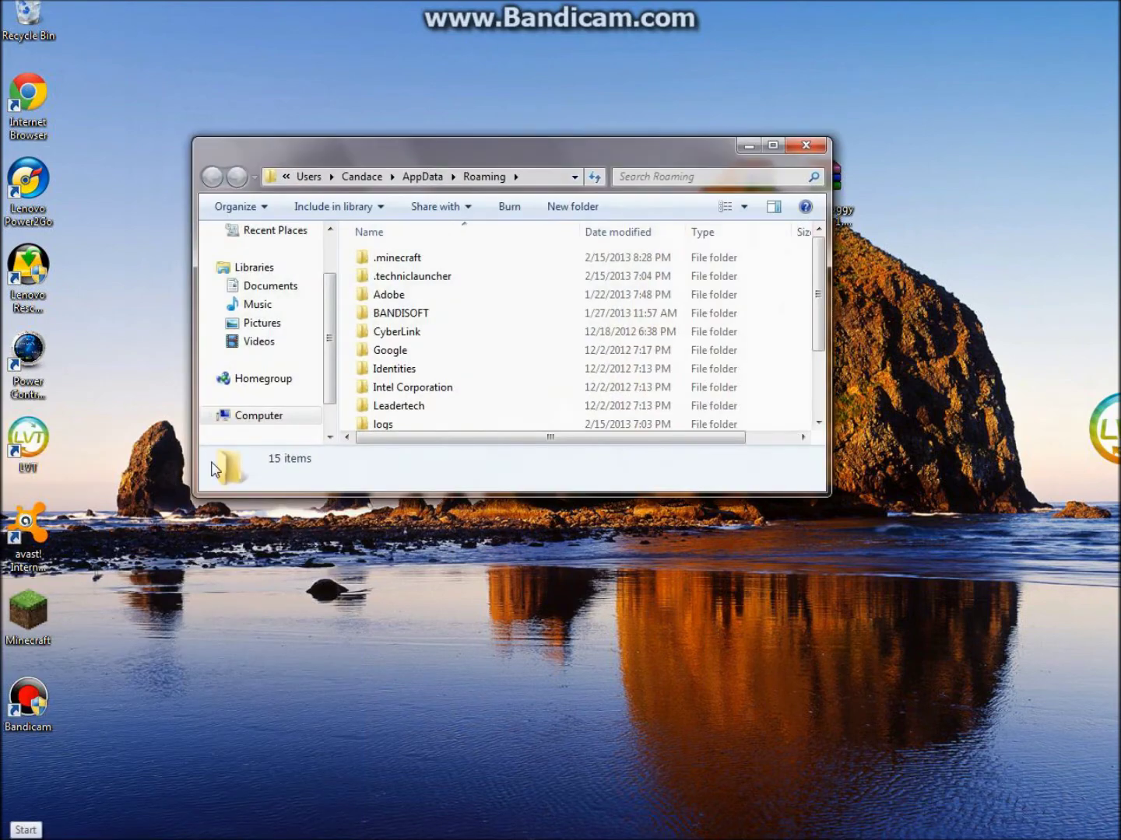
double_click(380, 257)
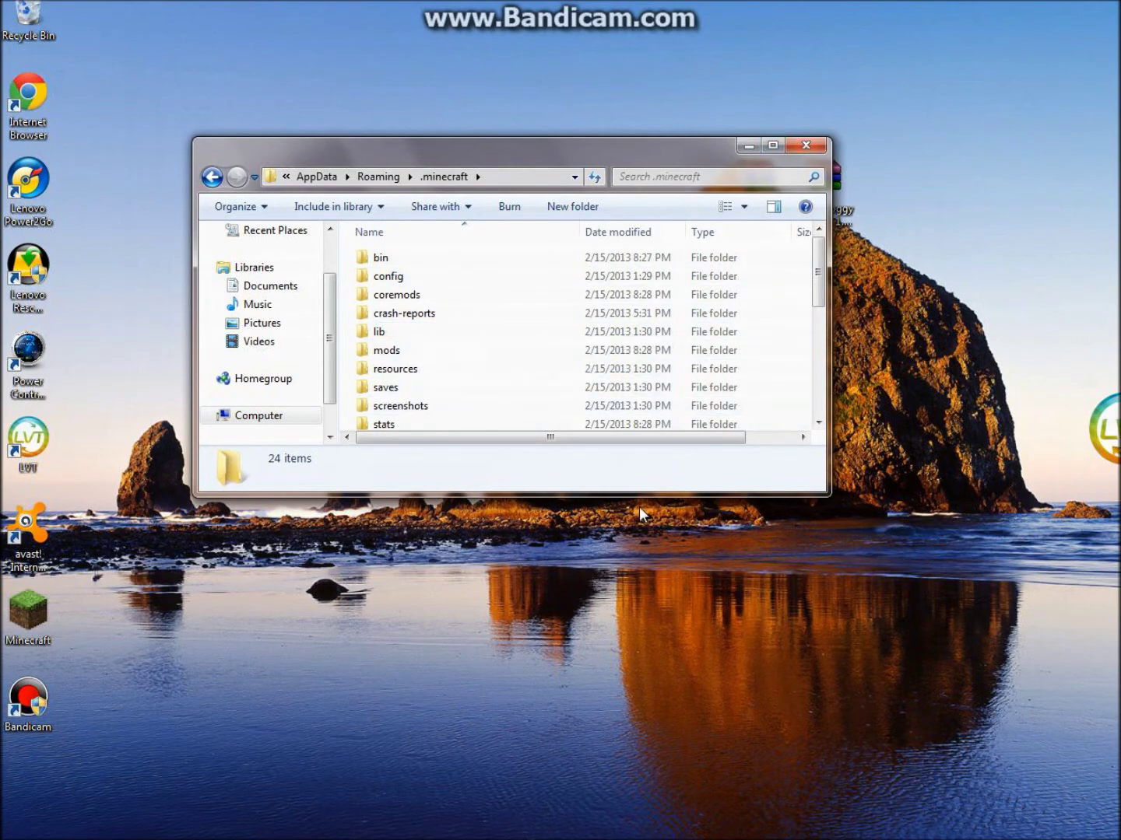
drag(631, 495, 632, 654)
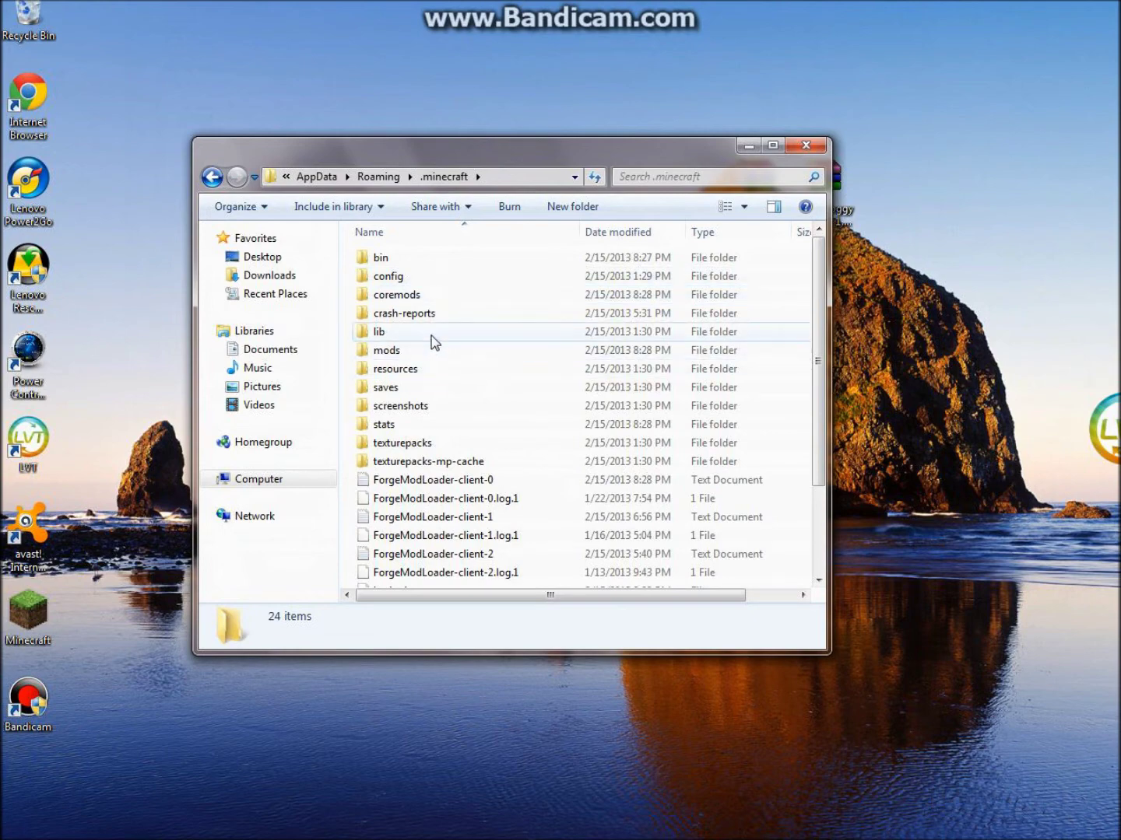
double_click(441, 360)
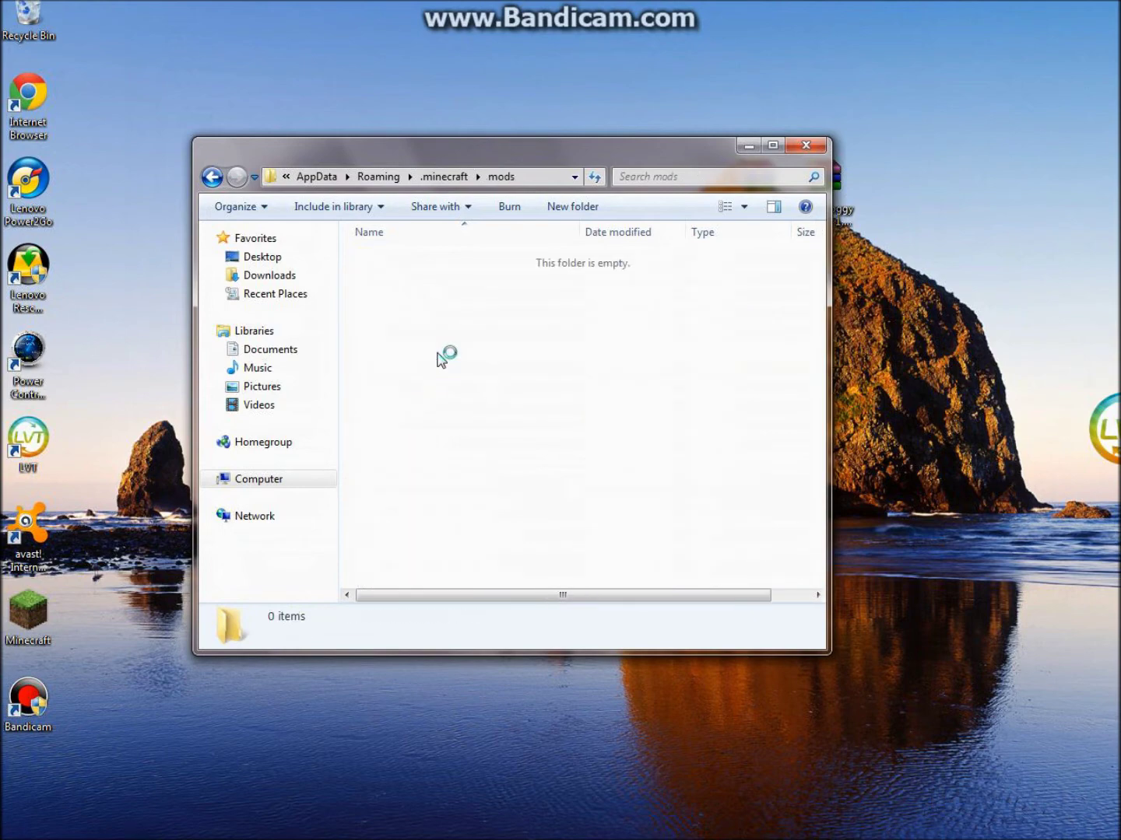
Move the [1.4.7] Doggy Talents - 1.0.0 zip from the desktop into the mods folder.
drag(521, 165, 388, 84)
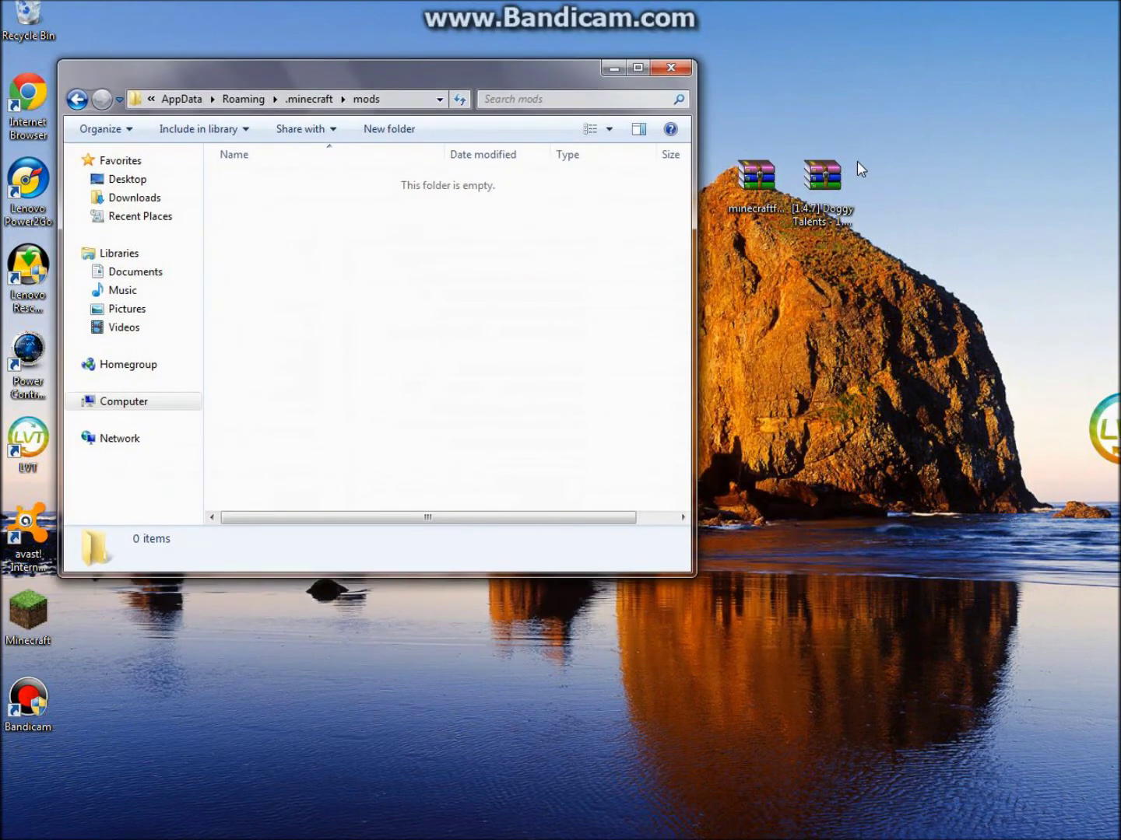
click(832, 176)
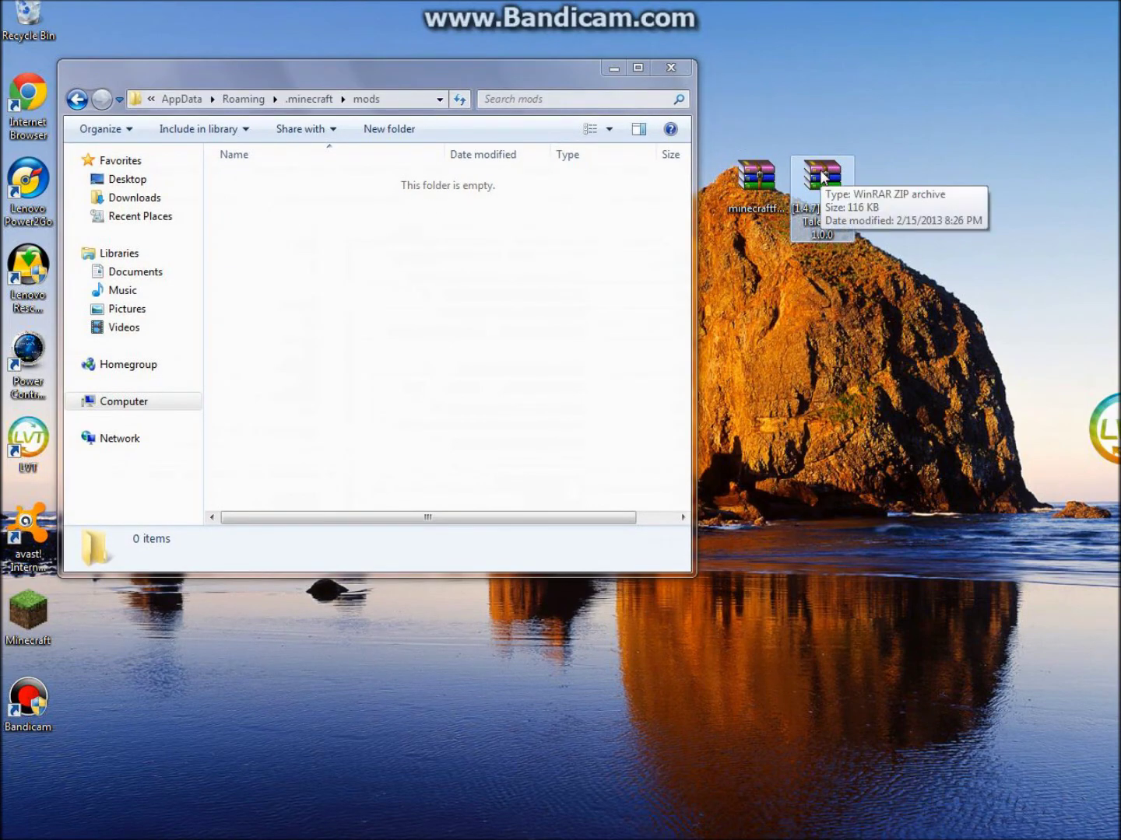
drag(823, 177, 485, 291)
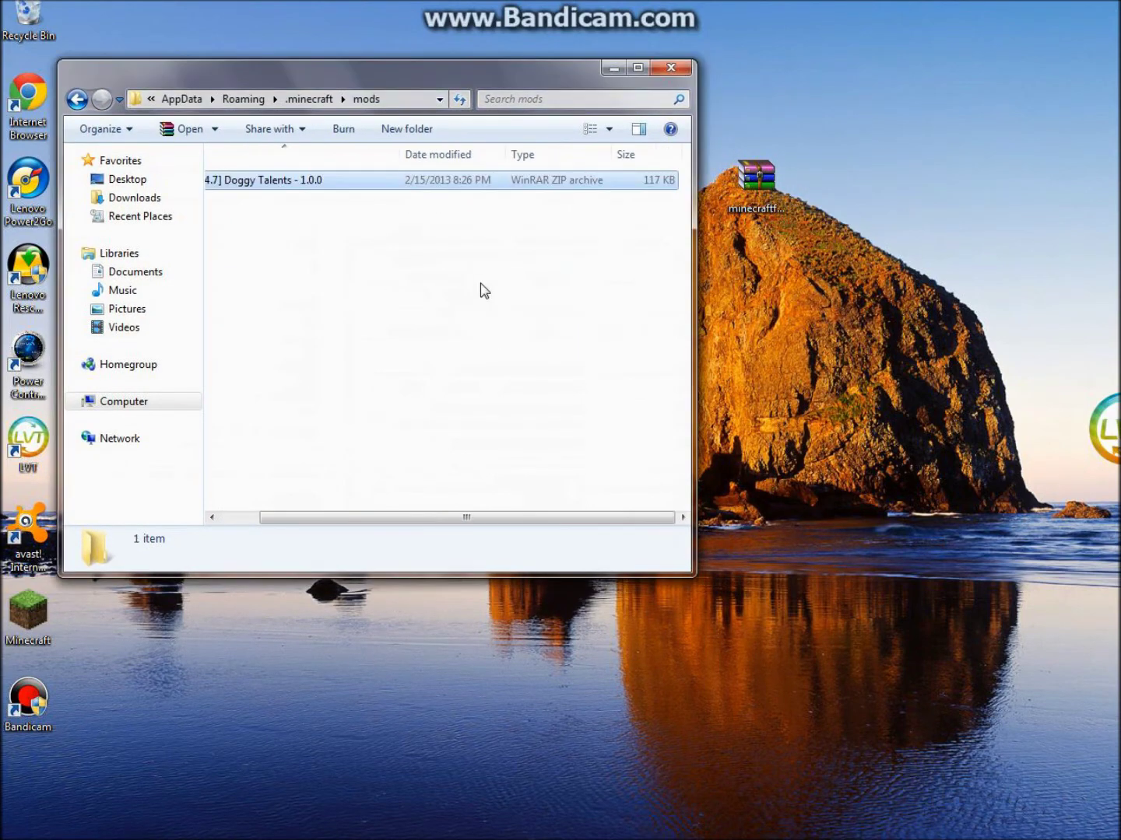
click(475, 335)
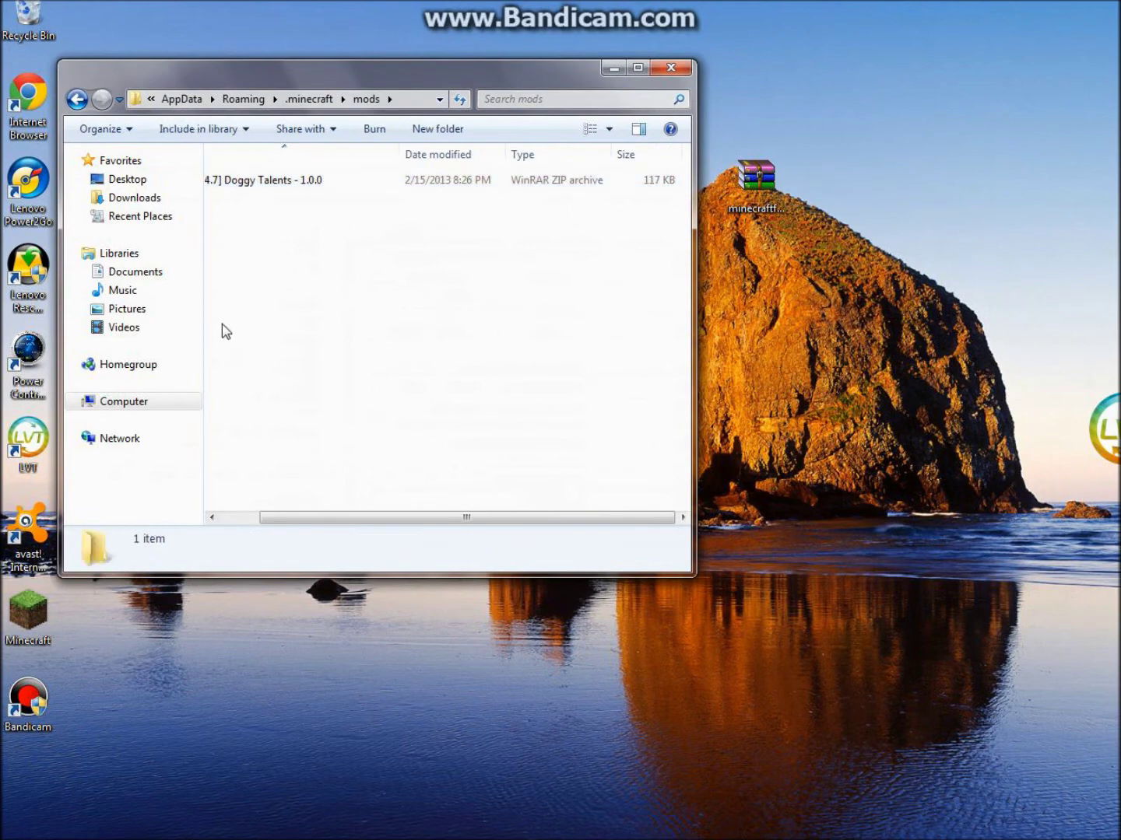
Close the mods folder window, launch Minecraft again and log in with the saved account.
click(682, 63)
click(24, 635)
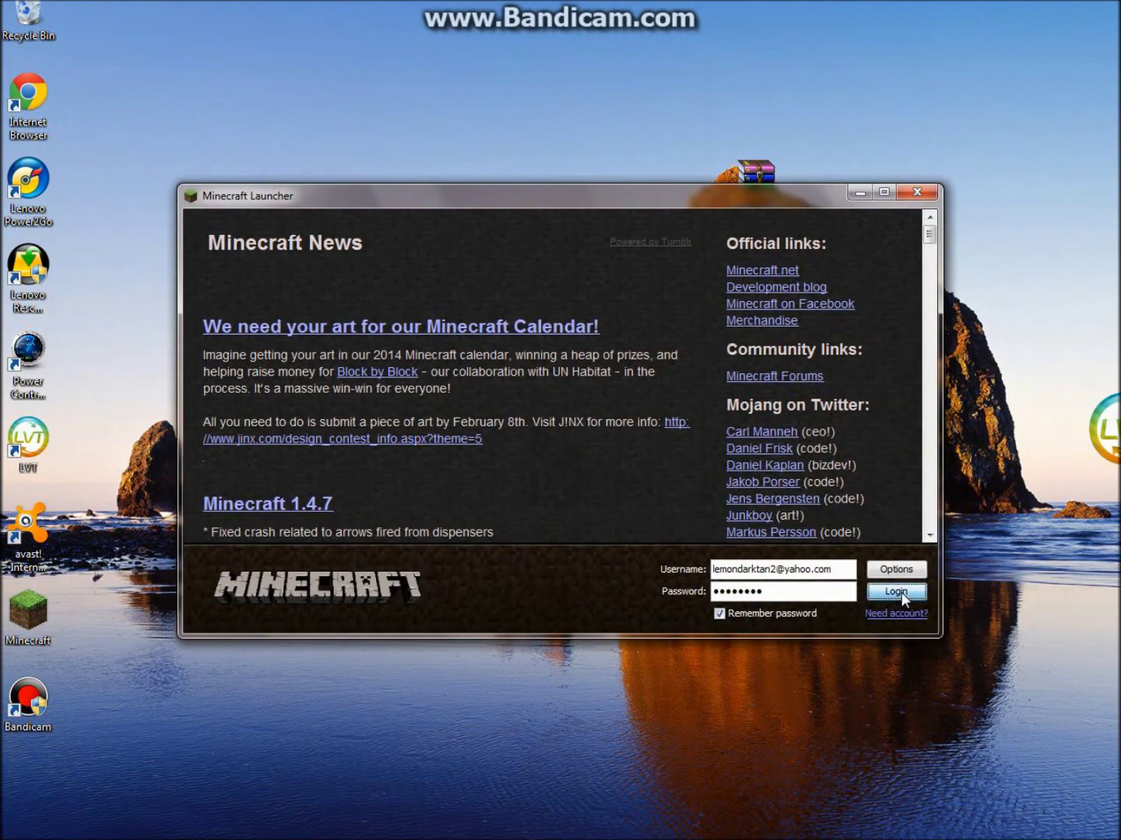
click(898, 592)
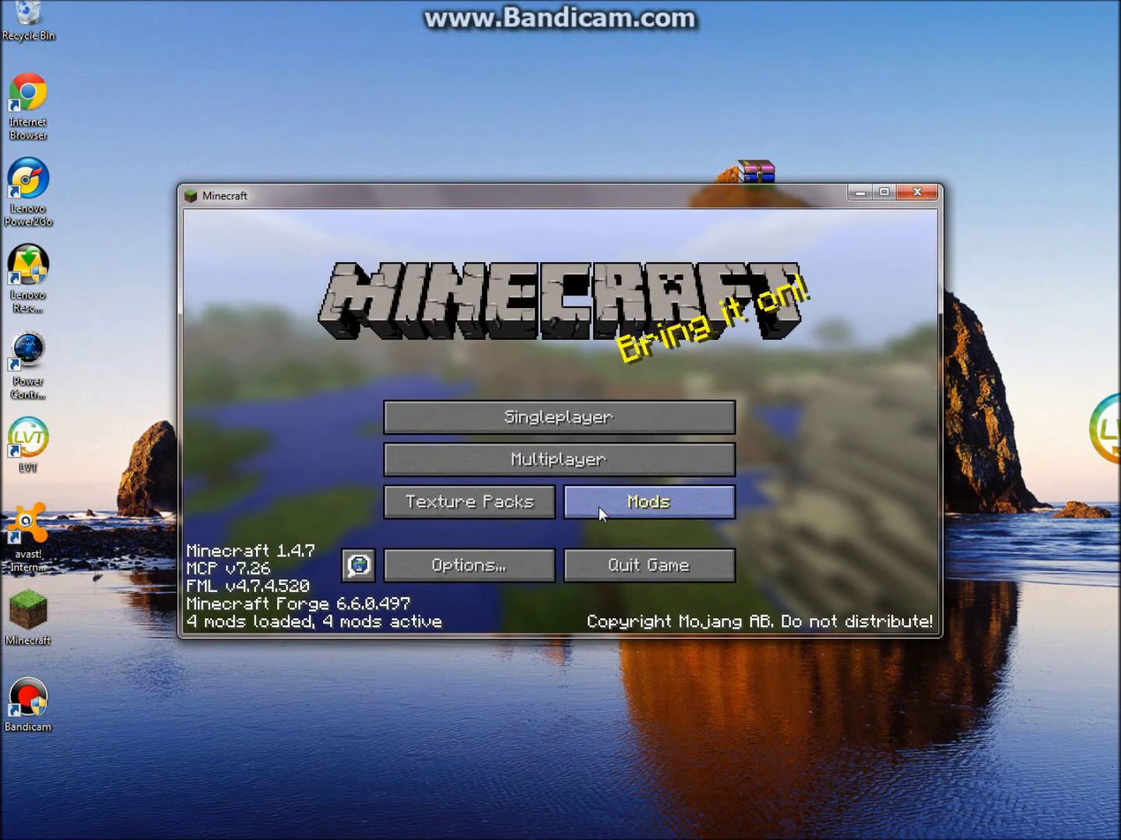
View the Doggy Talents entry in the mod list, and close the game.
click(665, 488)
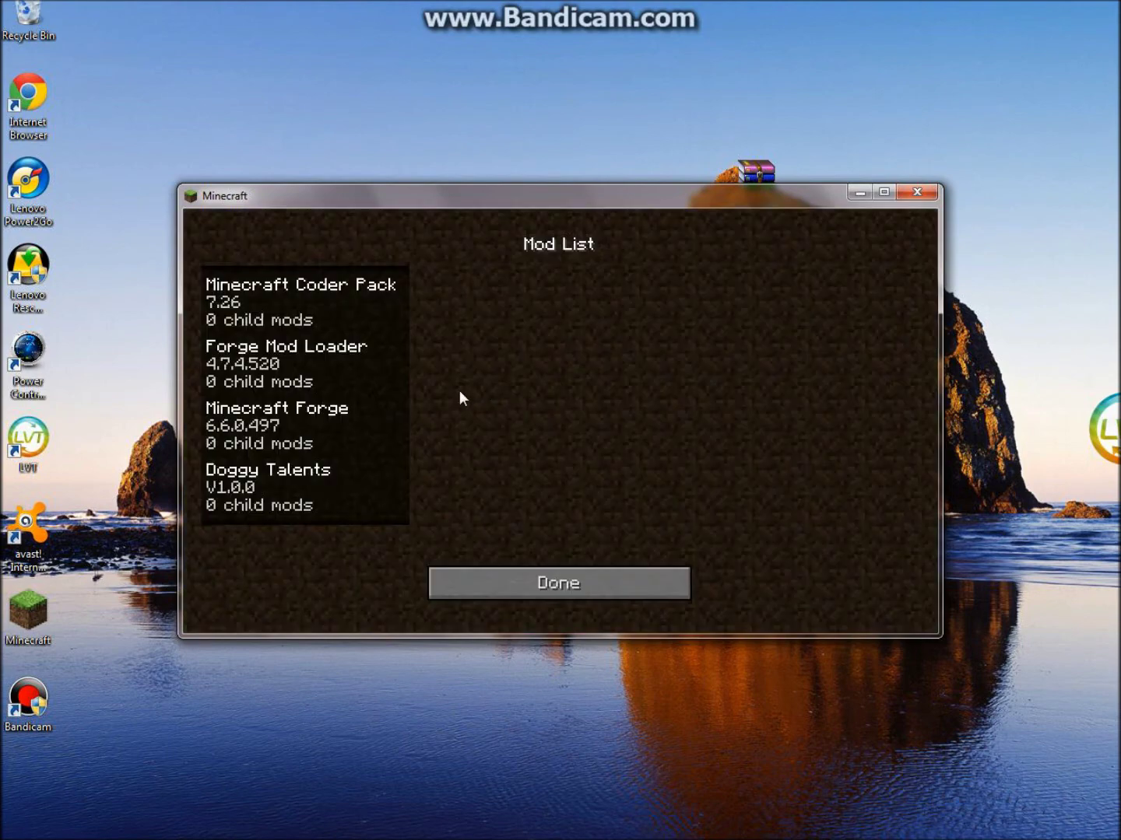
click(296, 490)
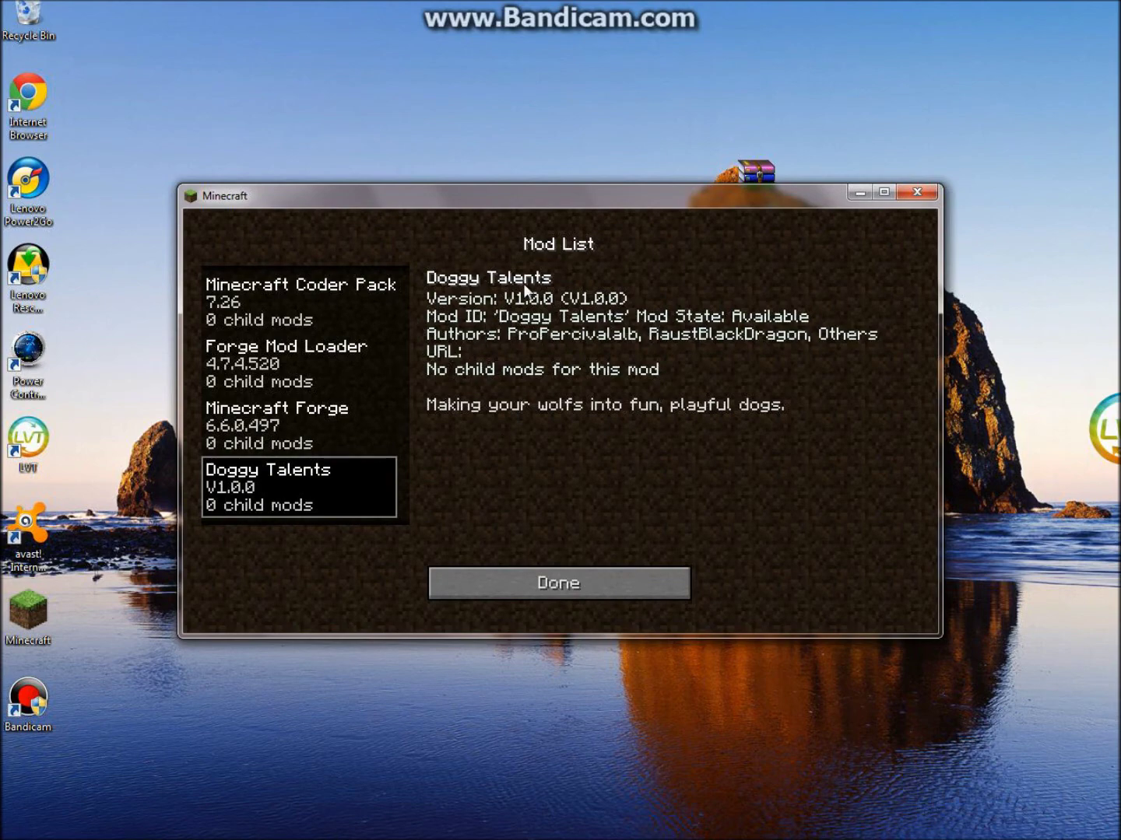
click(526, 585)
click(929, 192)
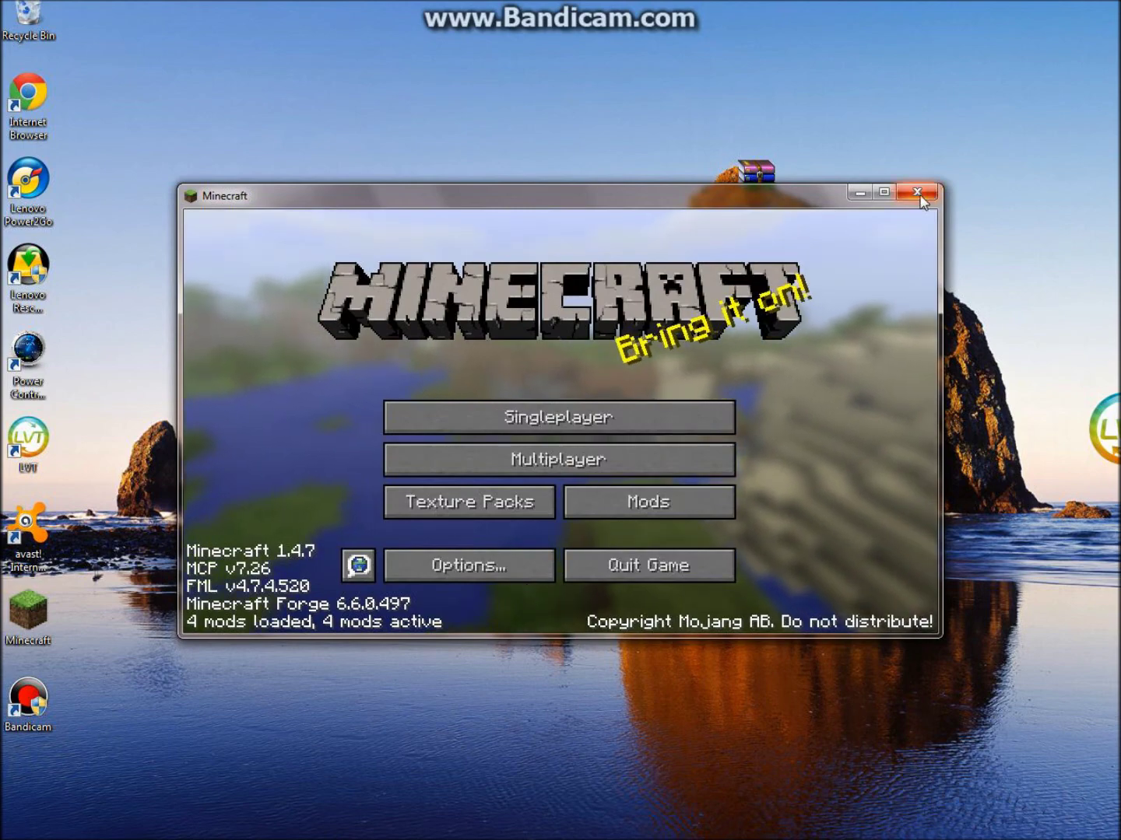